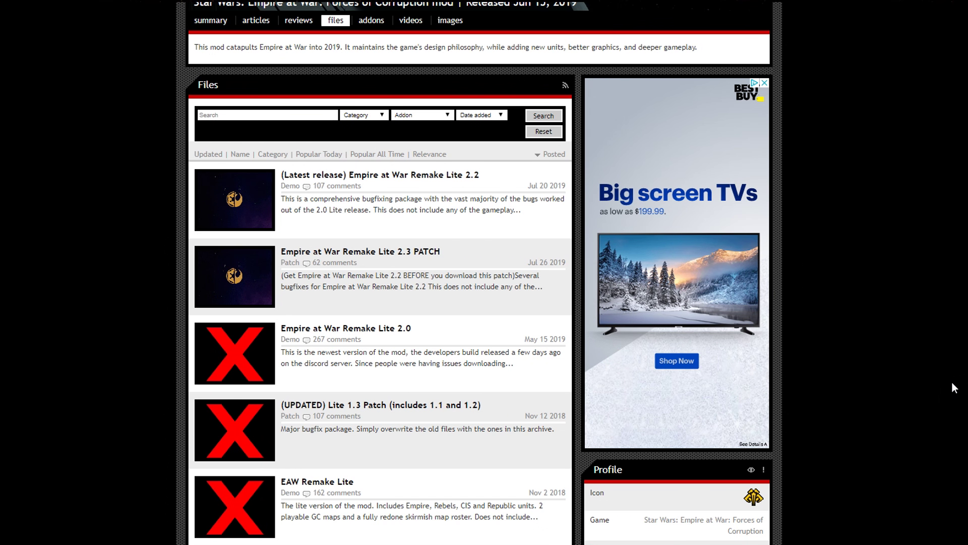
scroll(797, 439, up, 4)
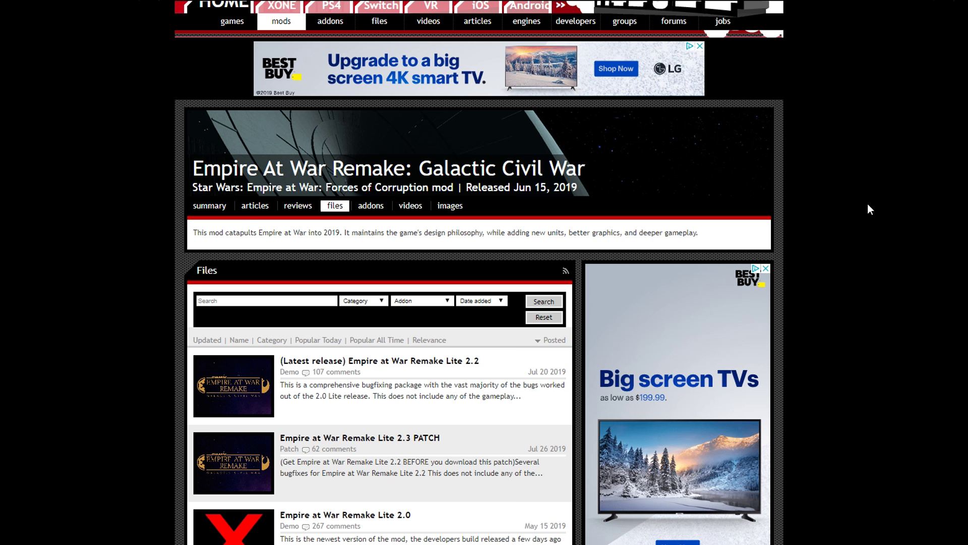
scroll(352, 241, down, 3)
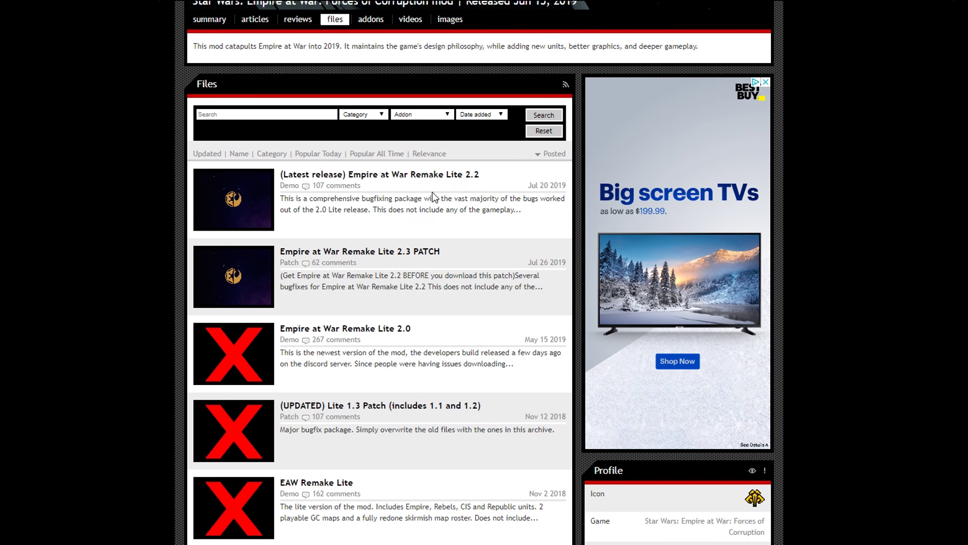
scroll(432, 191, up, 2)
Switch to File Explorer and open the Steam folder on the Steam/Origin/Games (F:) drive
mouse_move(268, 543)
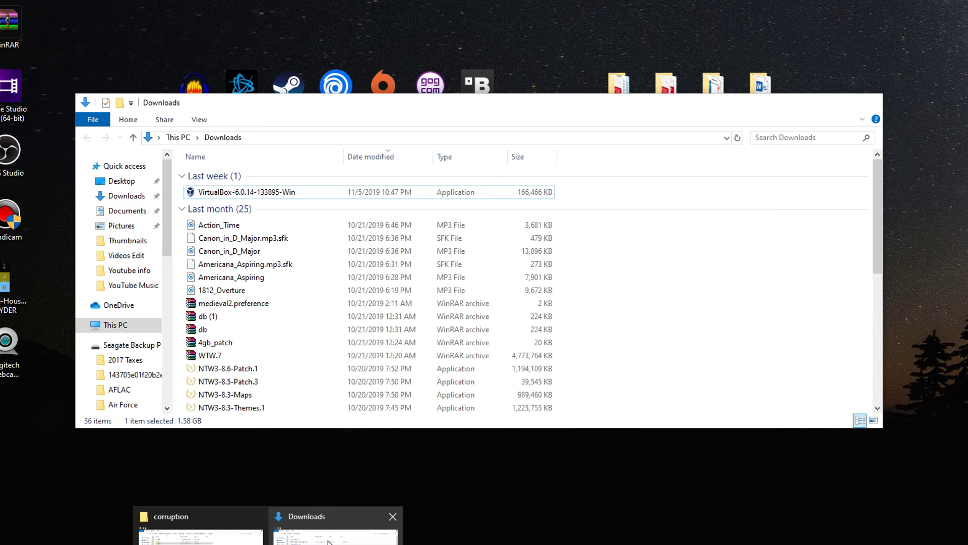
click(336, 534)
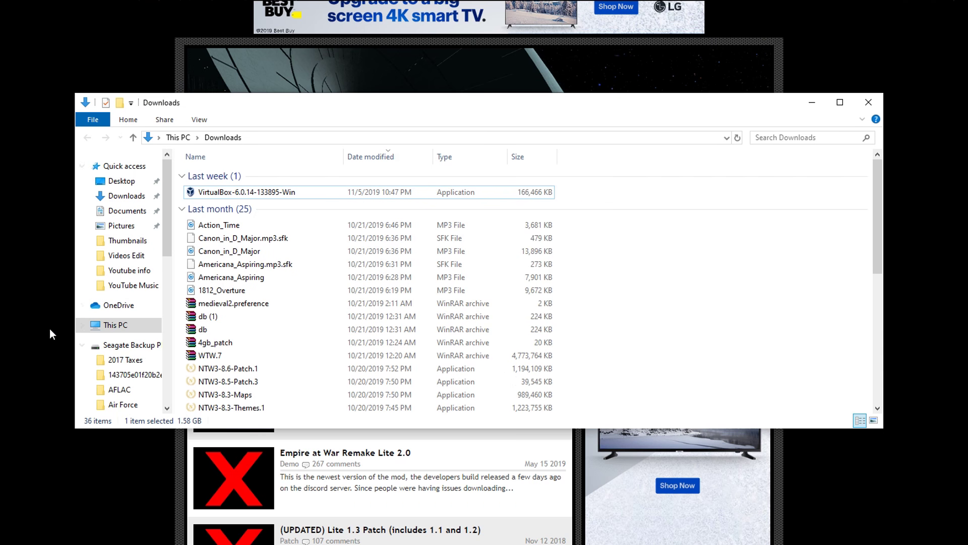
click(117, 326)
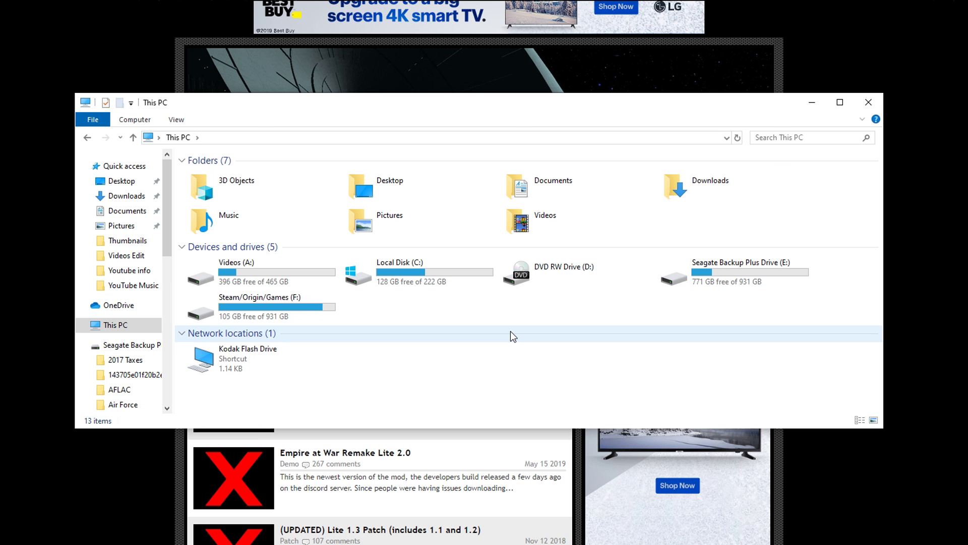
click(298, 311)
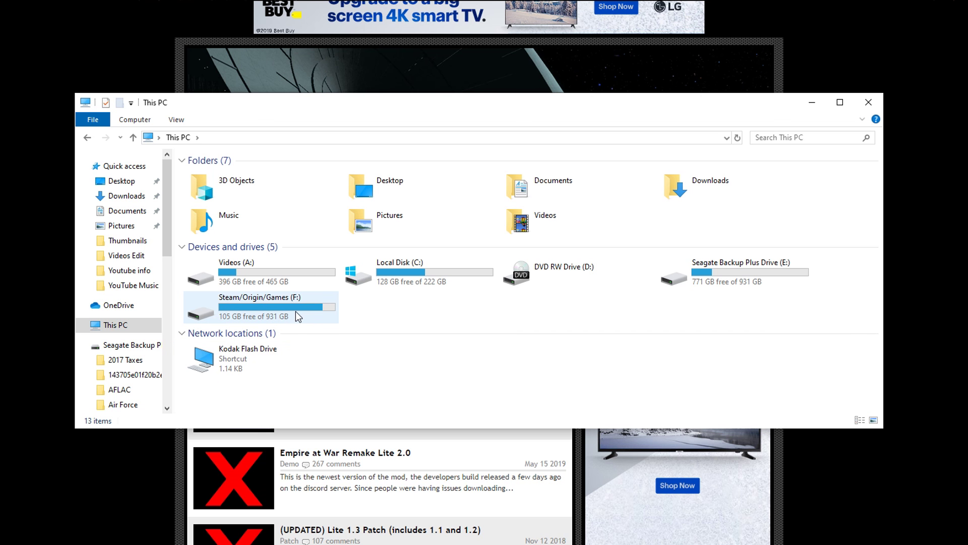
double_click(296, 311)
click(216, 305)
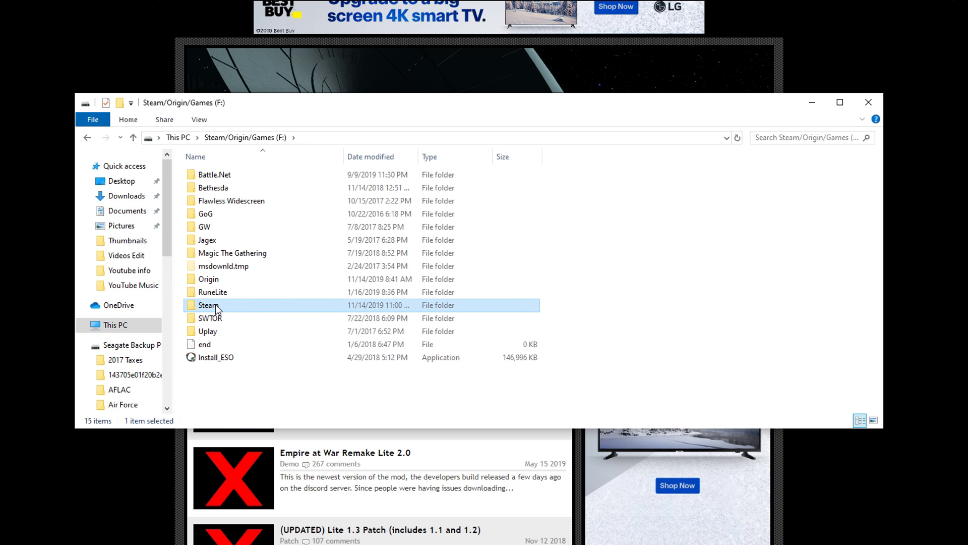
click(215, 305)
double_click(247, 305)
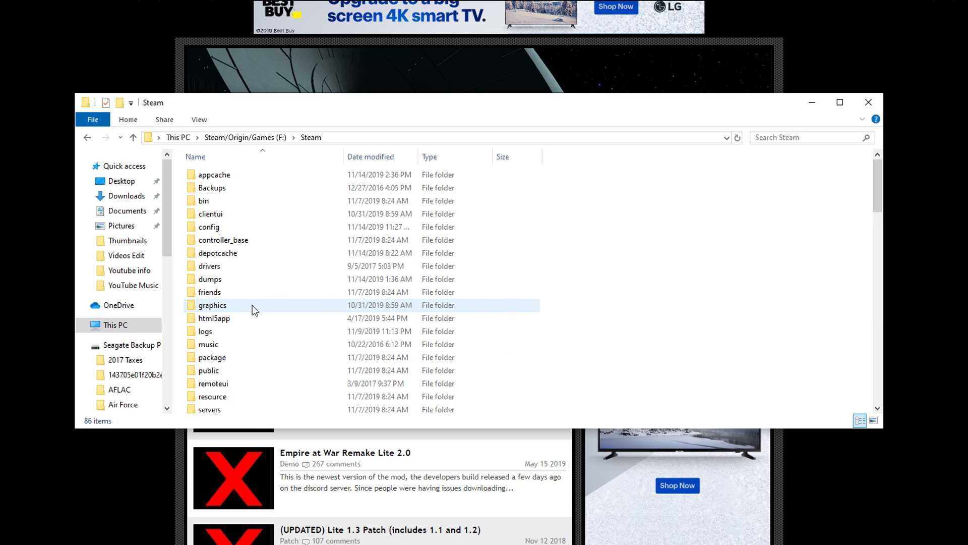
Go through steamapps, common and Star Wars Empire at War, and open the corruption folder
scroll(231, 257, down, 5)
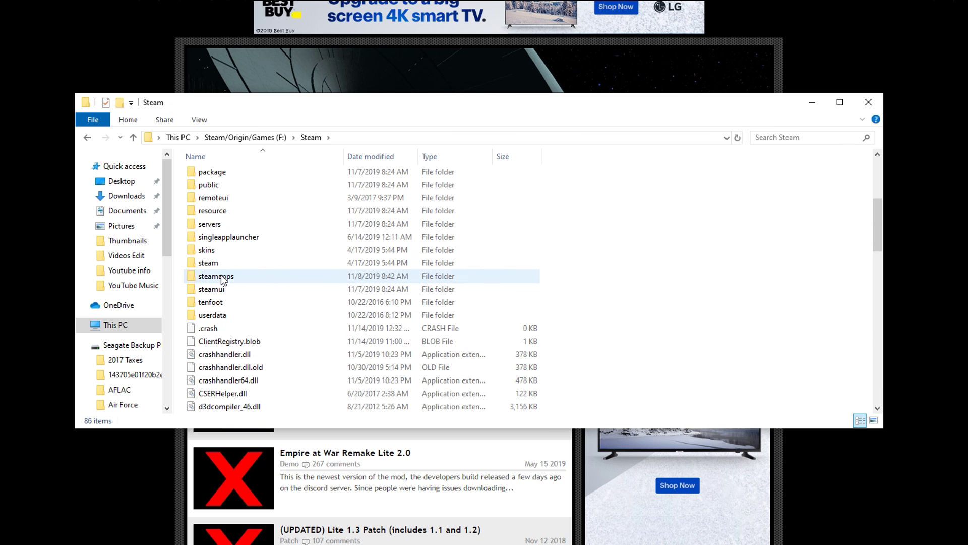
double_click(221, 275)
double_click(222, 176)
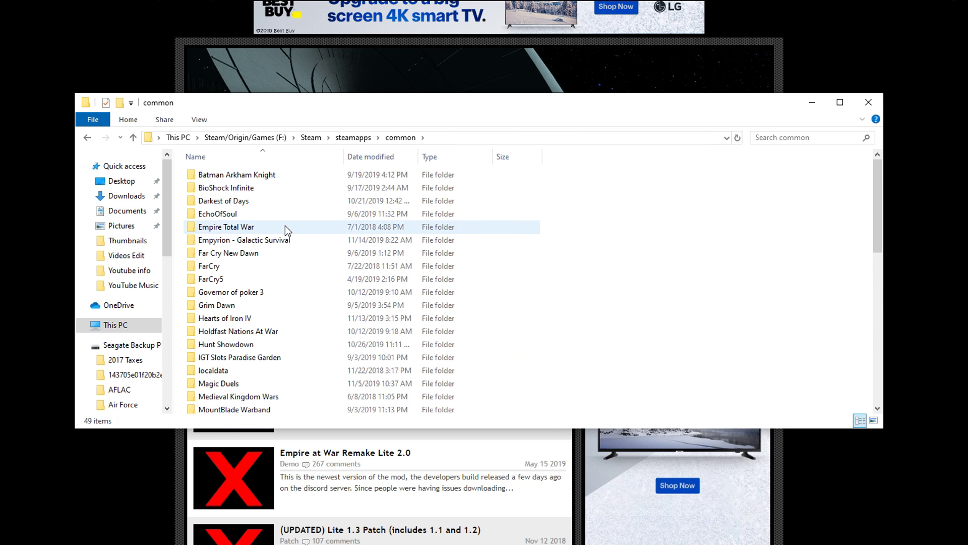
scroll(280, 237, down, 3)
scroll(276, 244, down, 6)
click(253, 214)
double_click(253, 214)
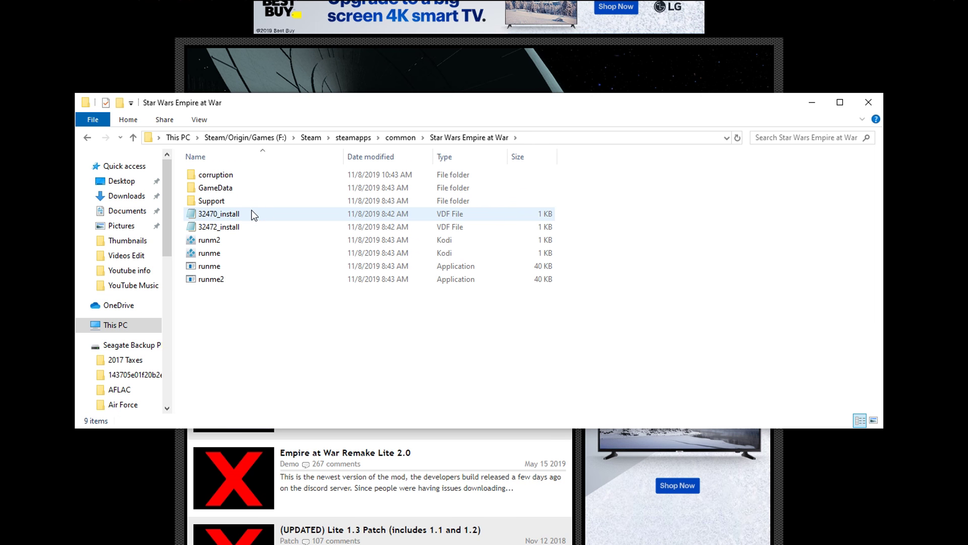
double_click(229, 174)
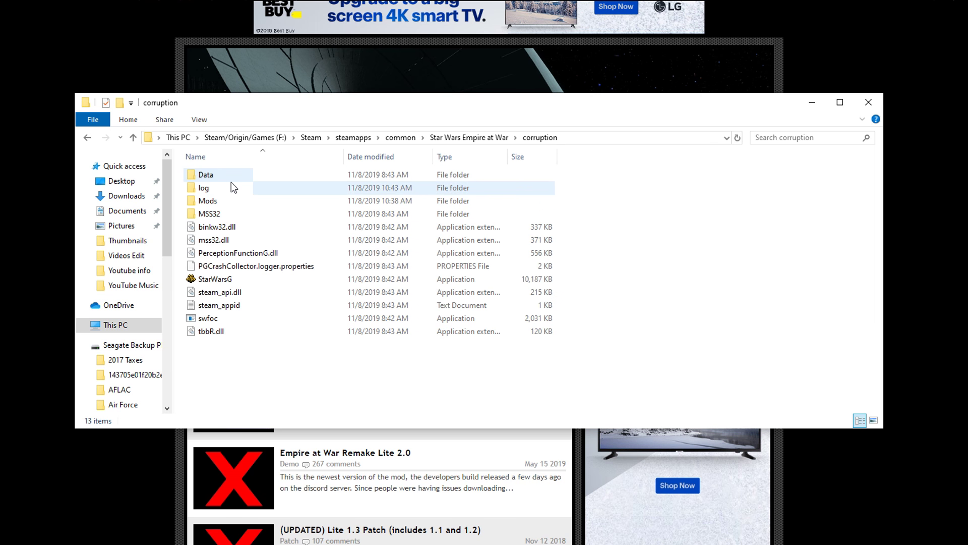
Locate the Mods folder among the contents of the corruption folder
click(205, 190)
click(206, 217)
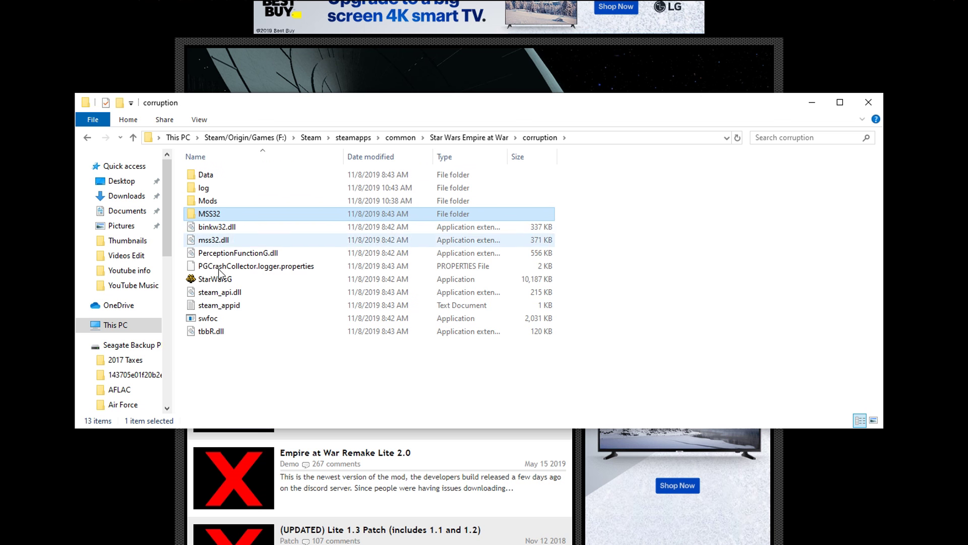
click(303, 372)
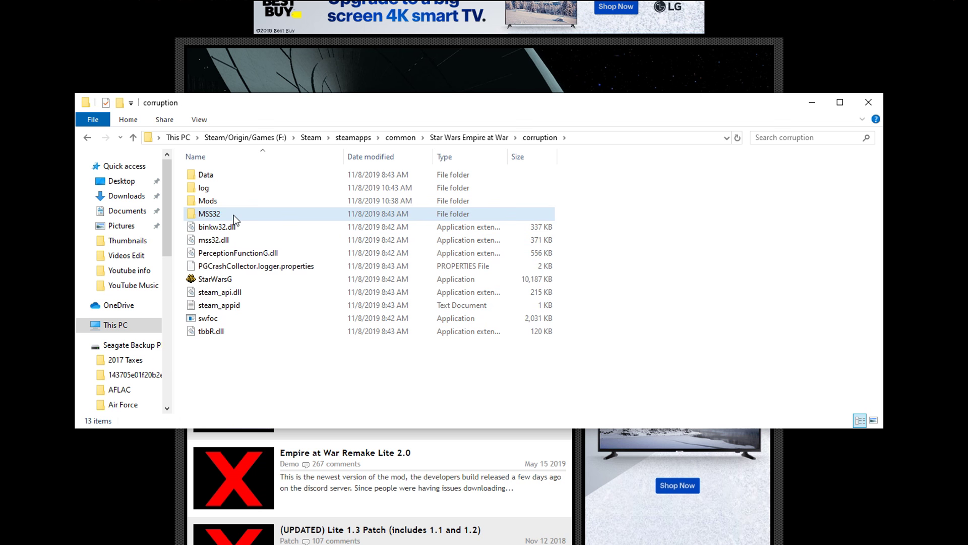
click(231, 201)
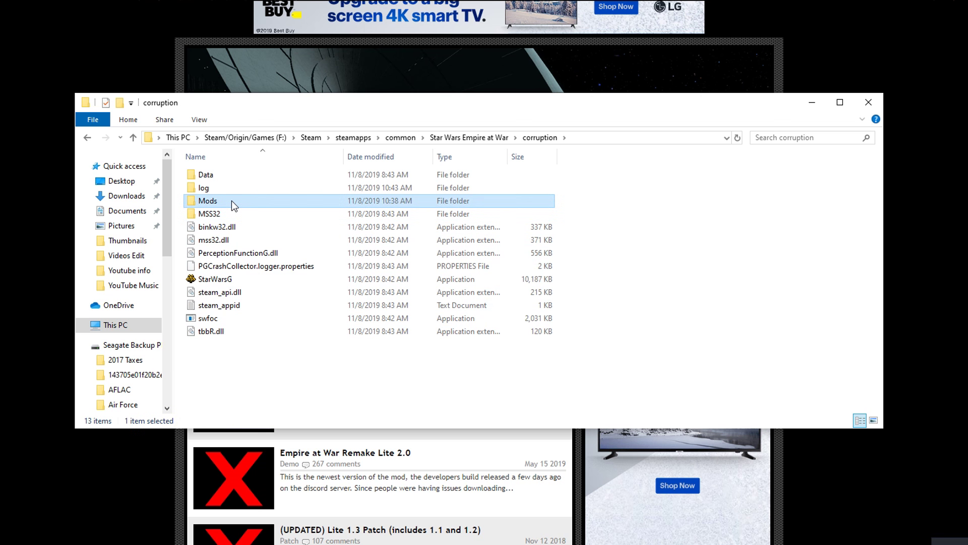
right_click(644, 238)
mouse_move(692, 390)
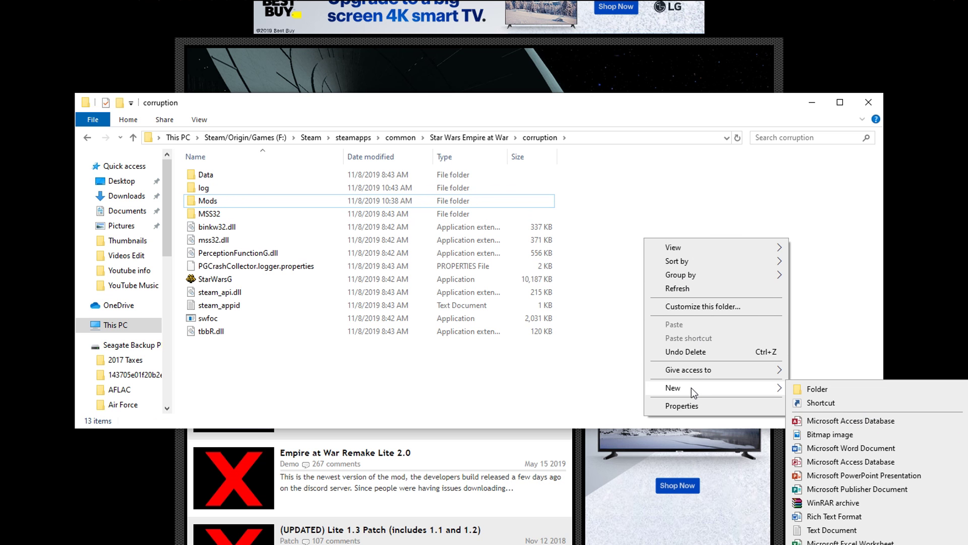
click(695, 187)
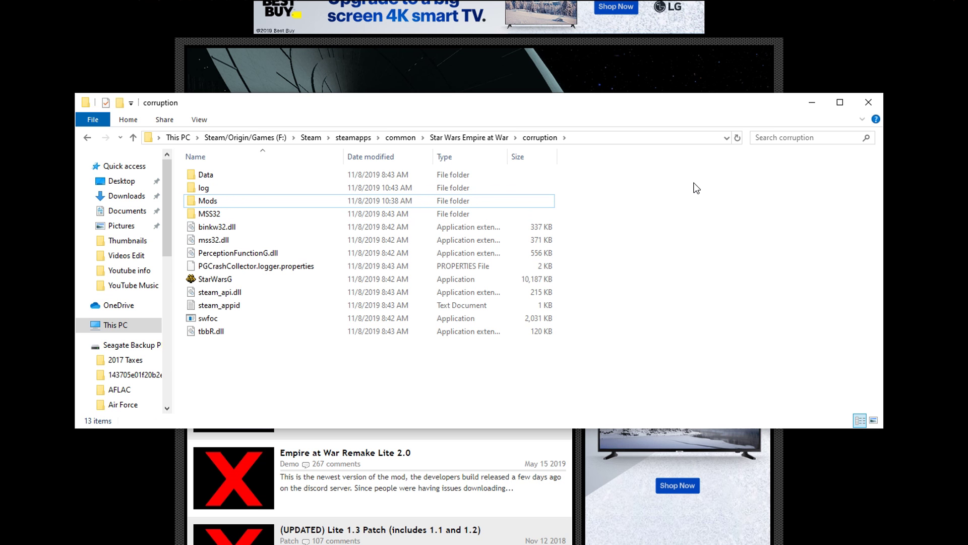
Check the summary details of the Mods folder, and minimize File Explorer to return to the mod's files page
click(213, 201)
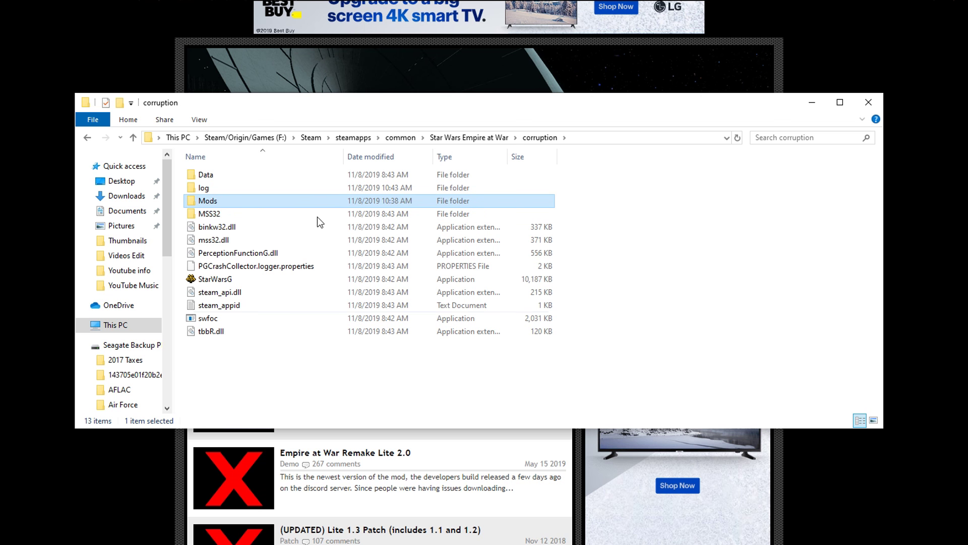
mouse_move(211, 202)
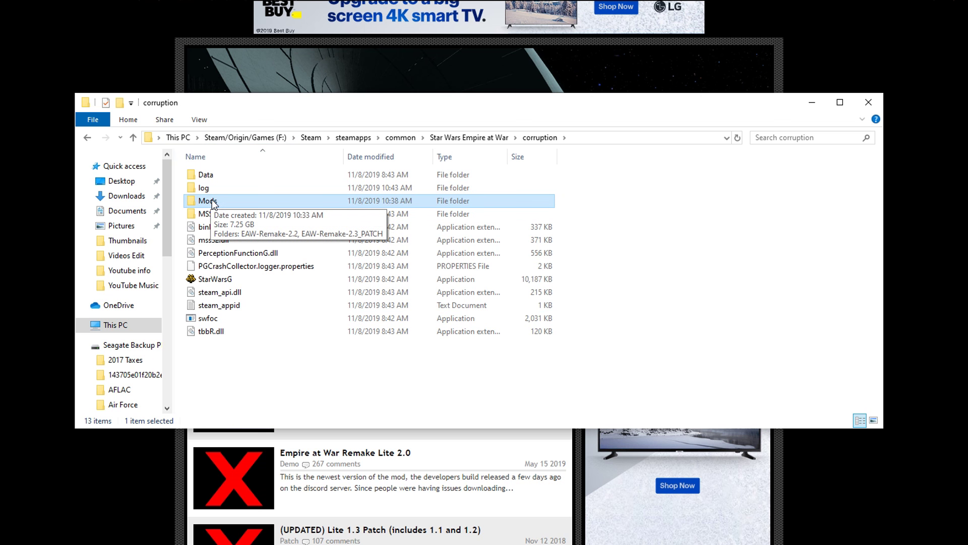
click(628, 240)
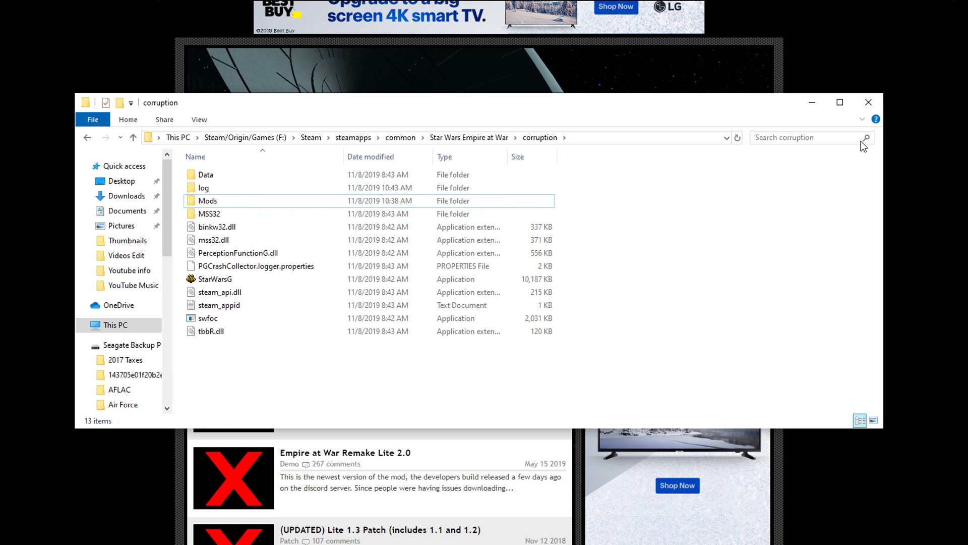
click(812, 104)
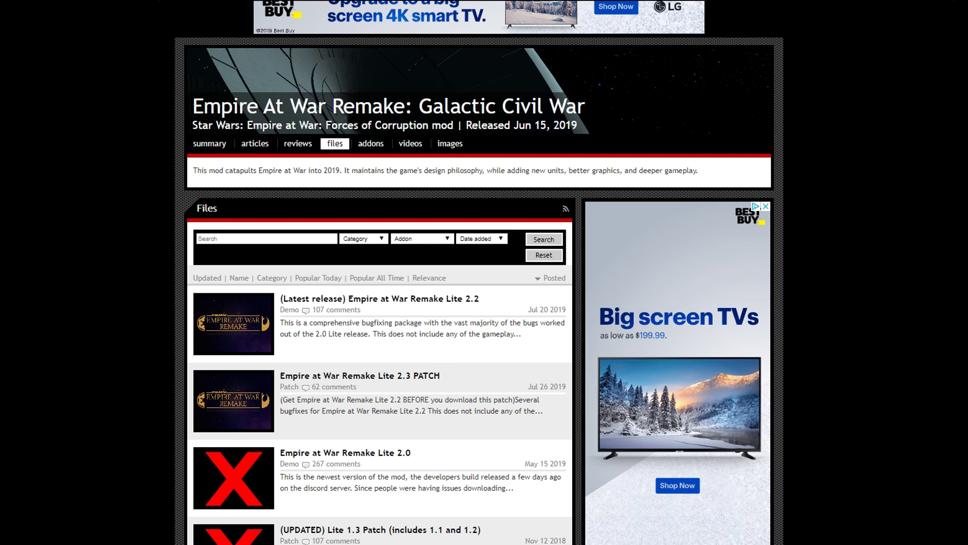
Find the (Latest release) Empire at War Remake Lite 2.2 entry in the files list and open its page
scroll(1, 78, down, 3)
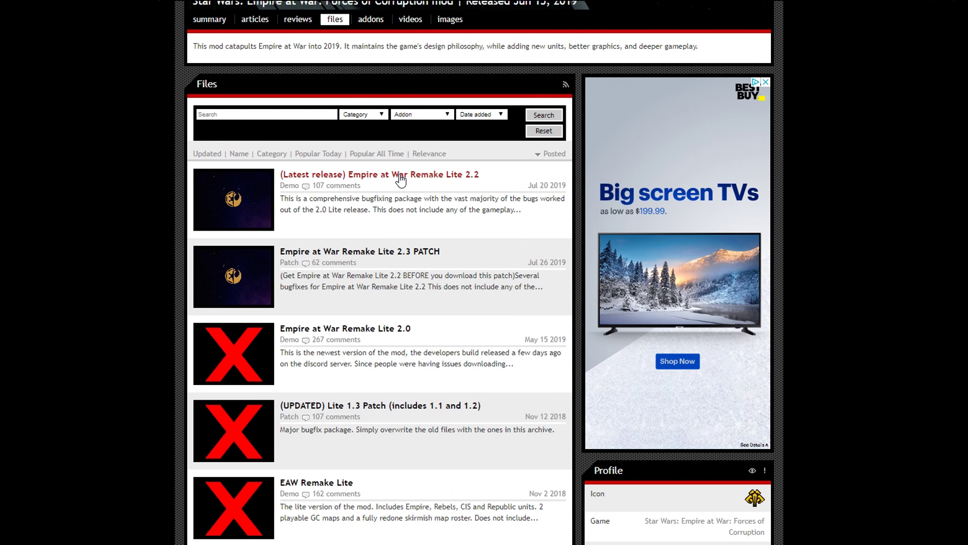
scroll(371, 379, down, 3)
scroll(427, 259, up, 3)
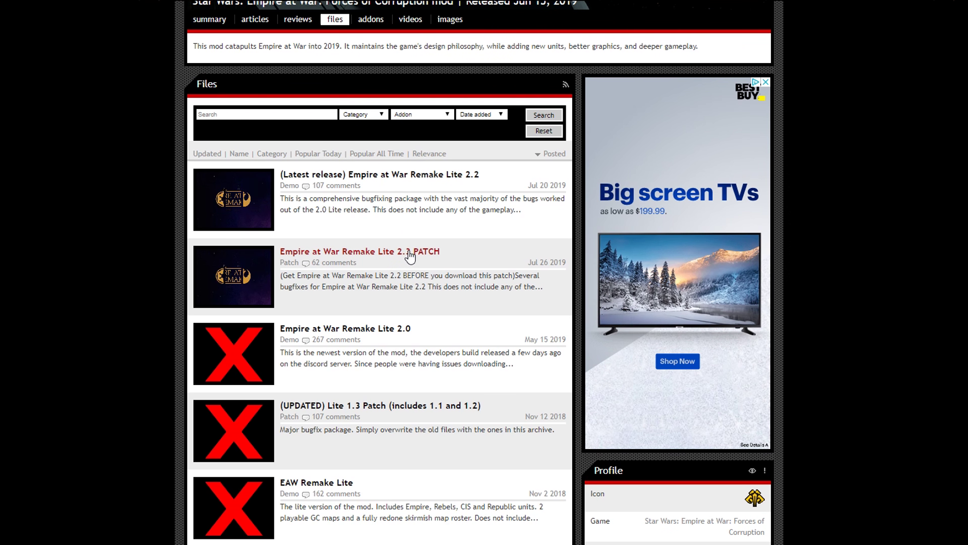
click(385, 176)
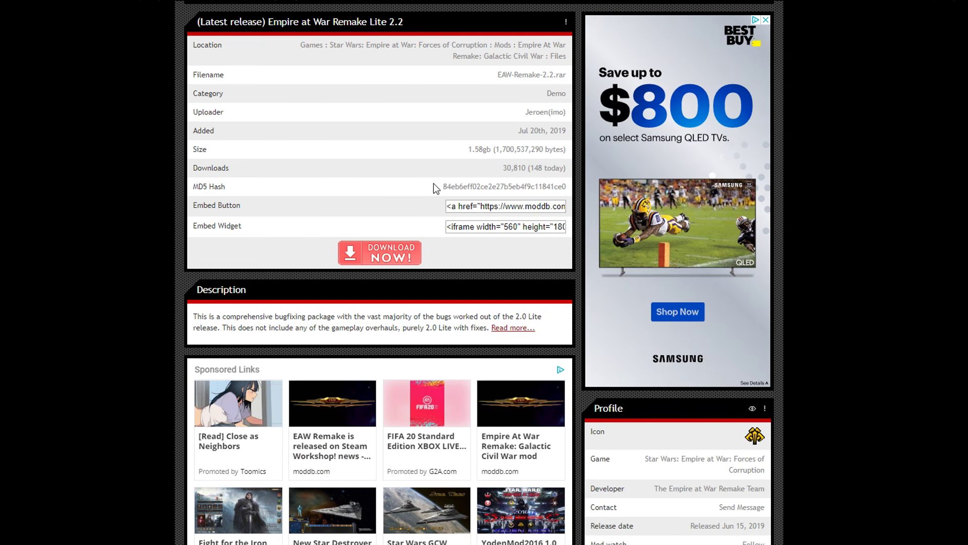
Try the download of Empire at War Remake Lite 2.2, dismiss its window, and highlight the listed file size
click(399, 258)
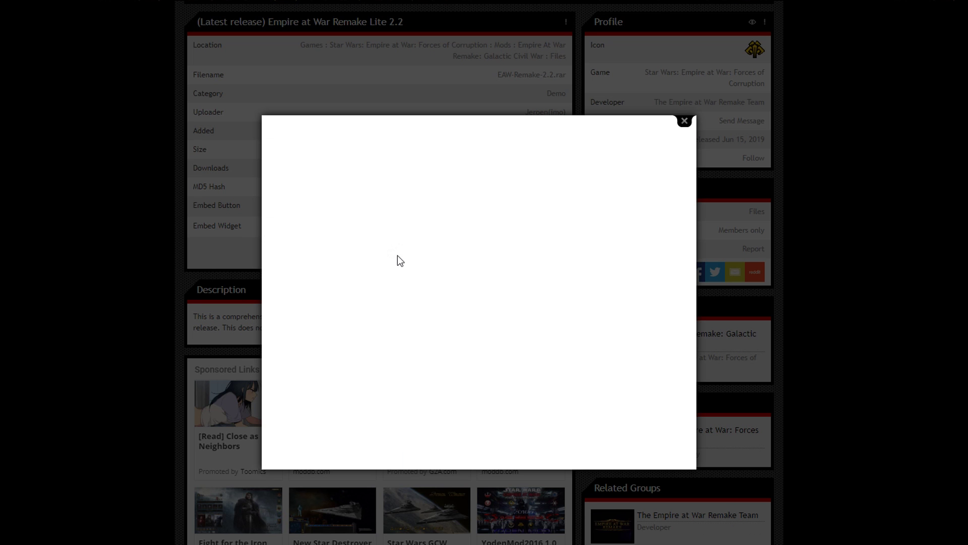
click(684, 122)
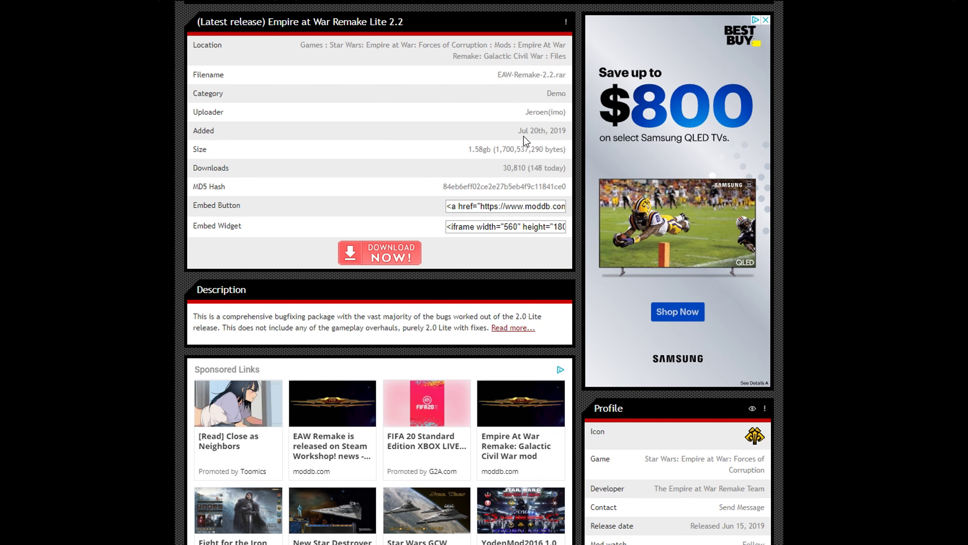
drag(467, 150, 489, 150)
click(174, 241)
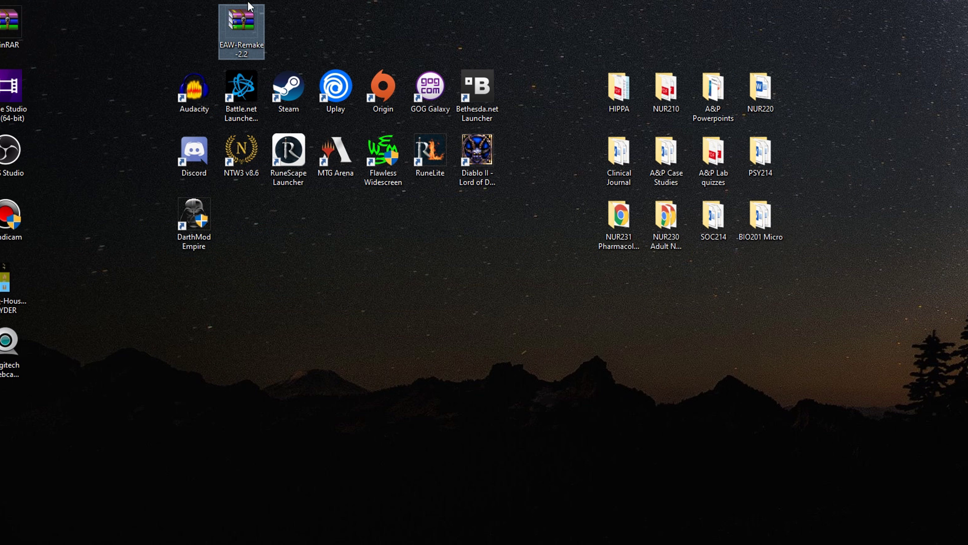
Shift the EAW-Remake-2.2 and EAW-Remake-2.3_PATCH.1 archives one icon place over on the desktop
click(353, 19)
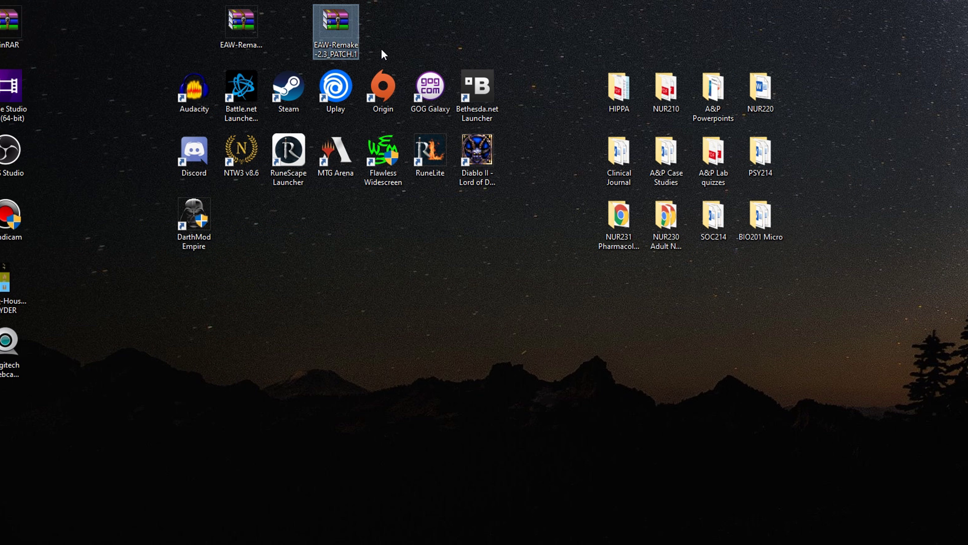
drag(226, 28, 397, 30)
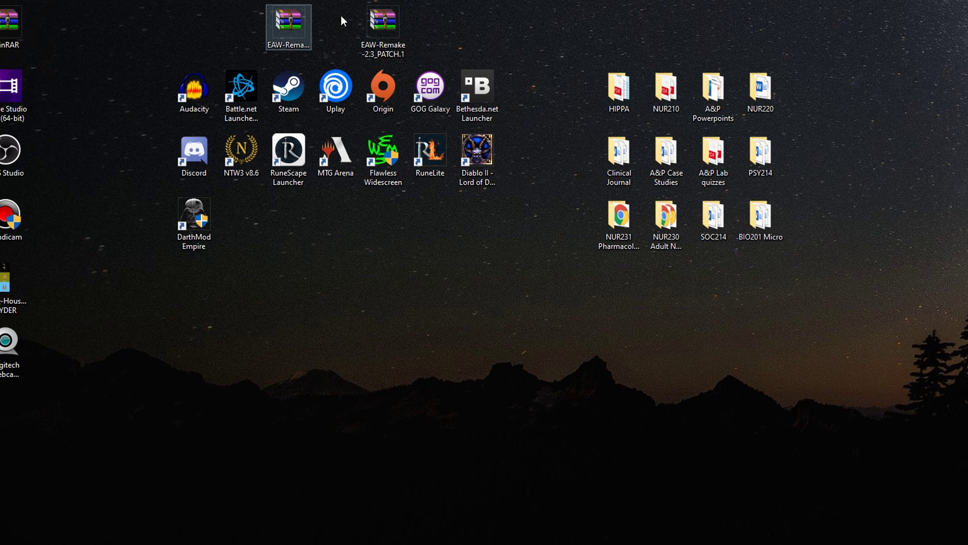
Switch back to the mod's site in Chrome, open the Empire at War Remake Lite 2.3 PATCH page and examine its file size
mouse_move(238, 544)
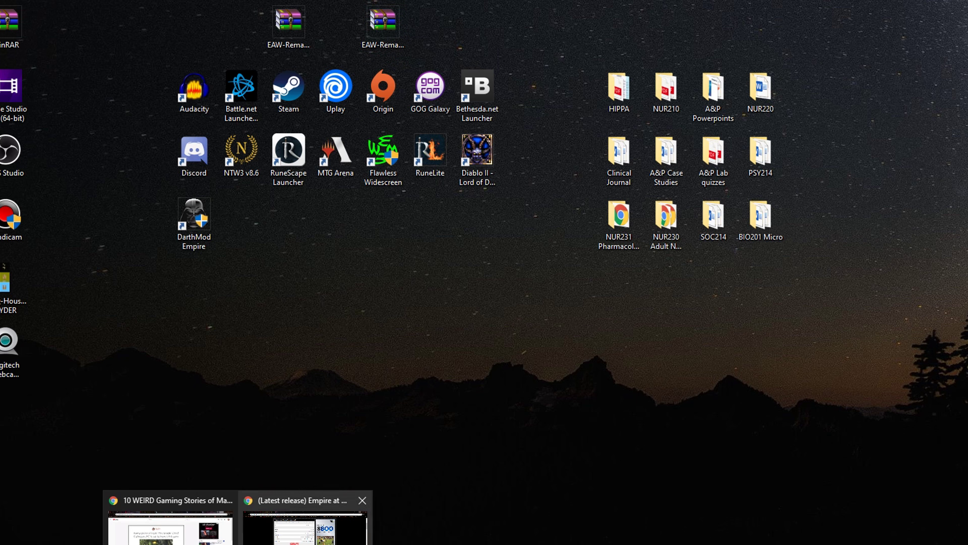
click(305, 524)
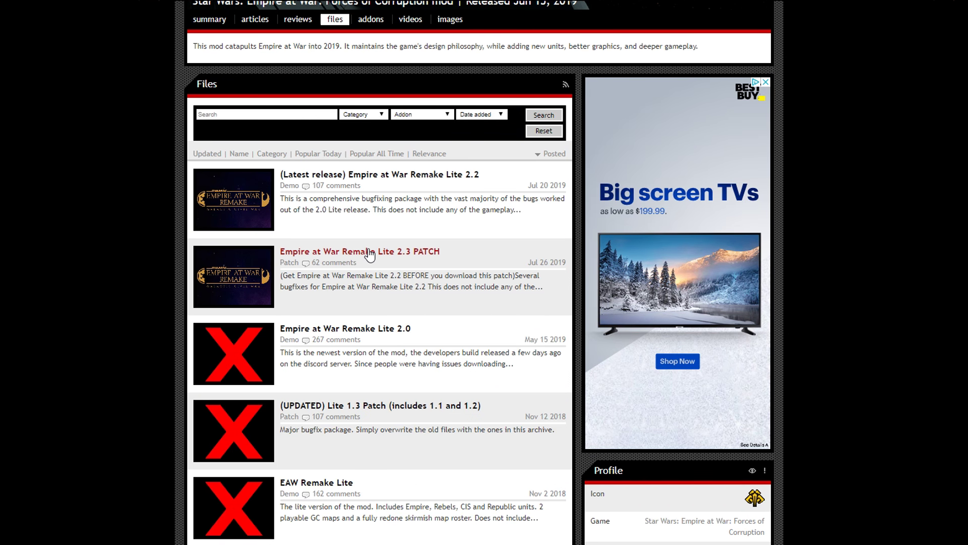
click(370, 252)
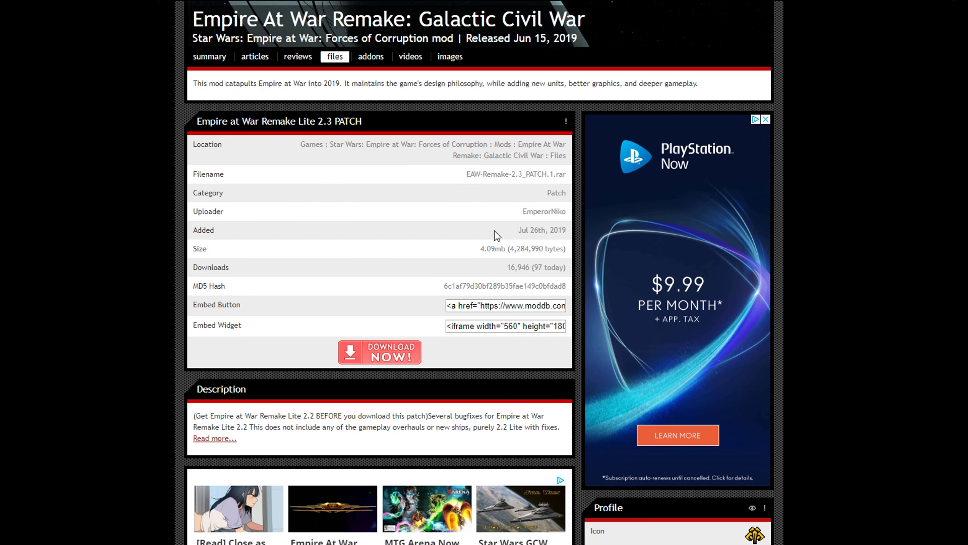
drag(480, 249, 506, 246)
click(513, 245)
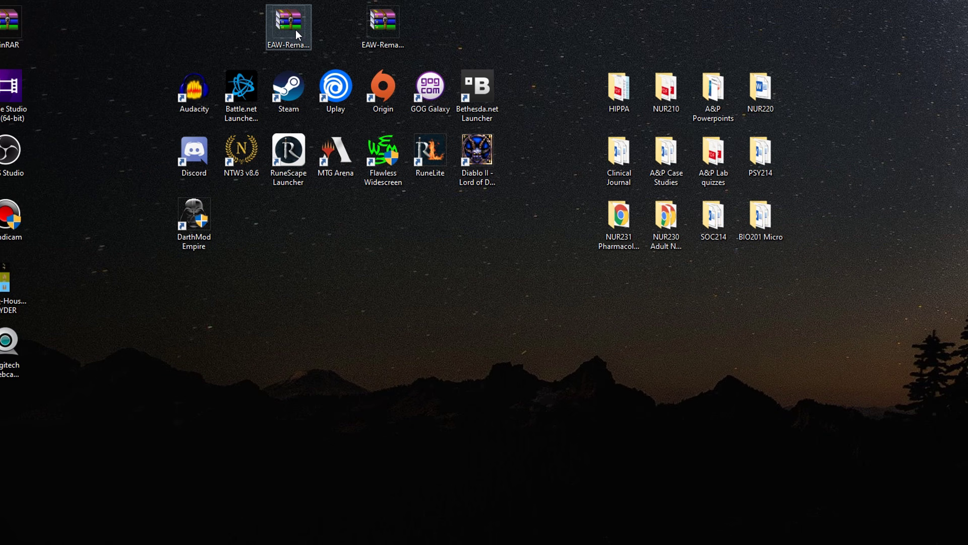
Point out the downloaded patch archive on the desktop and switch to the File Explorer window showing the corruption folder
click(379, 23)
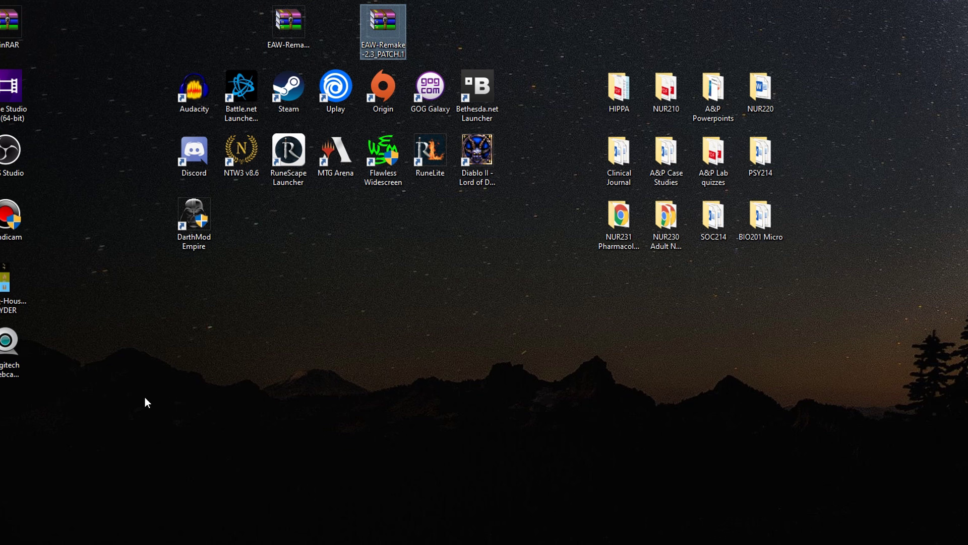
click(269, 543)
click(201, 535)
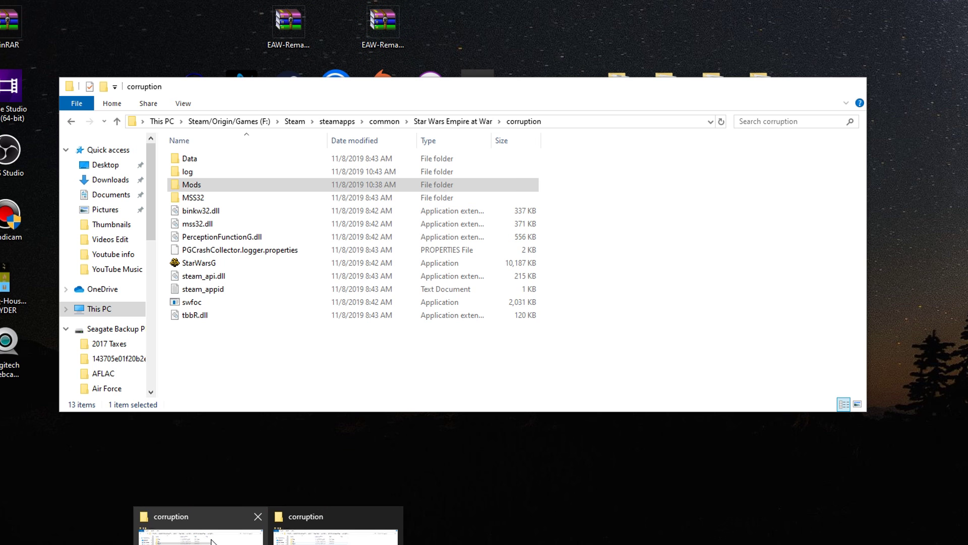
Look through the Downloads folder in File Explorer and close the window
click(110, 180)
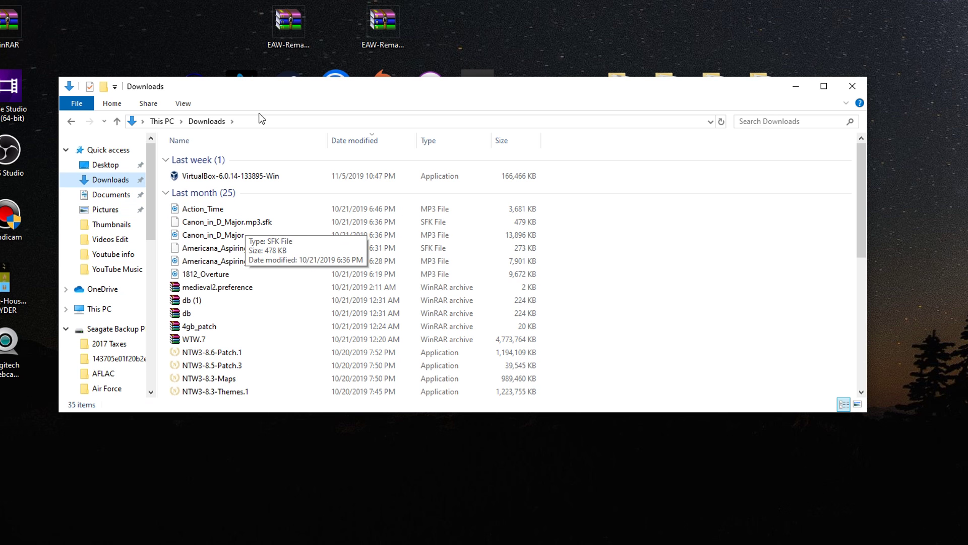
scroll(247, 273, down, 5)
scroll(232, 293, up, 5)
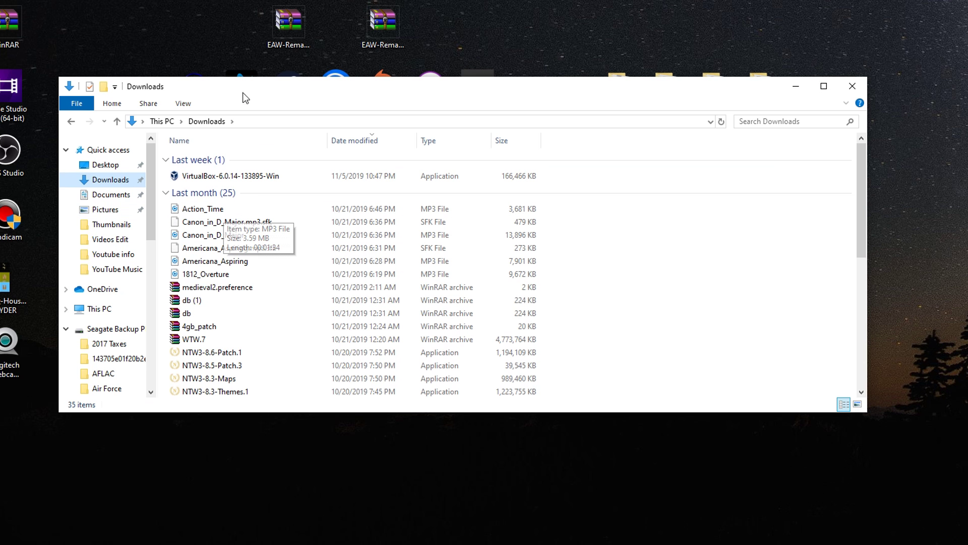
click(849, 93)
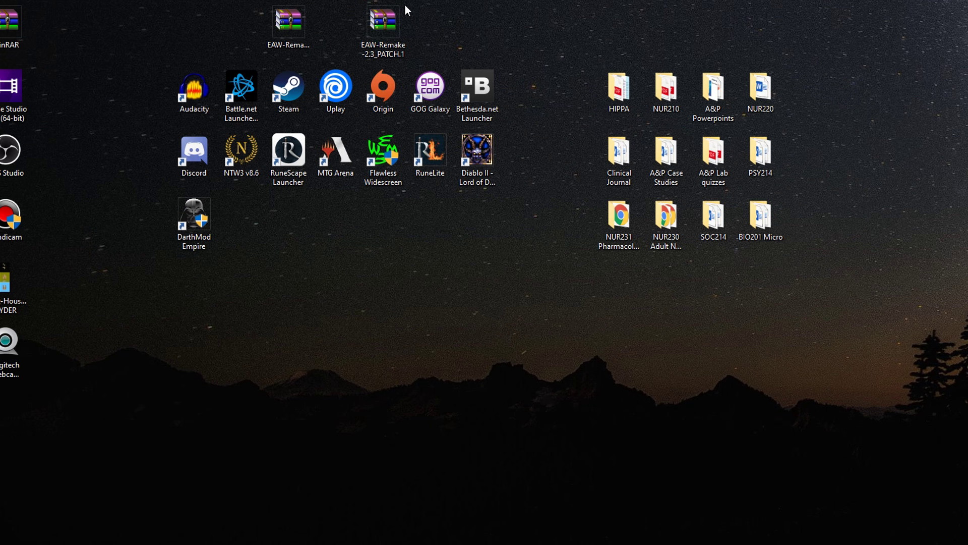
Start extracting the EAW-Remake-2.2 archive with a custom destination and expand the Steam folder on the F: drive
click(290, 18)
right_click(289, 21)
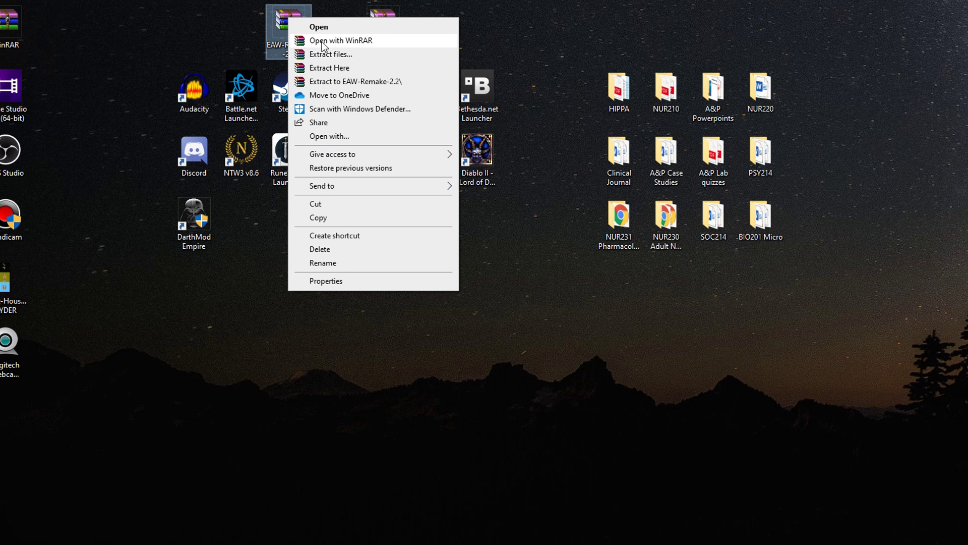
click(326, 54)
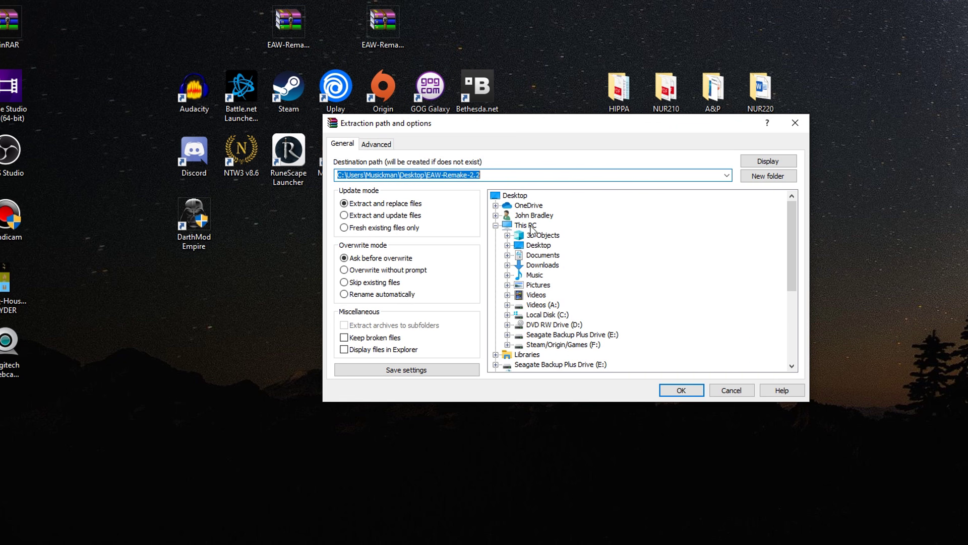
scroll(573, 328, down, 5)
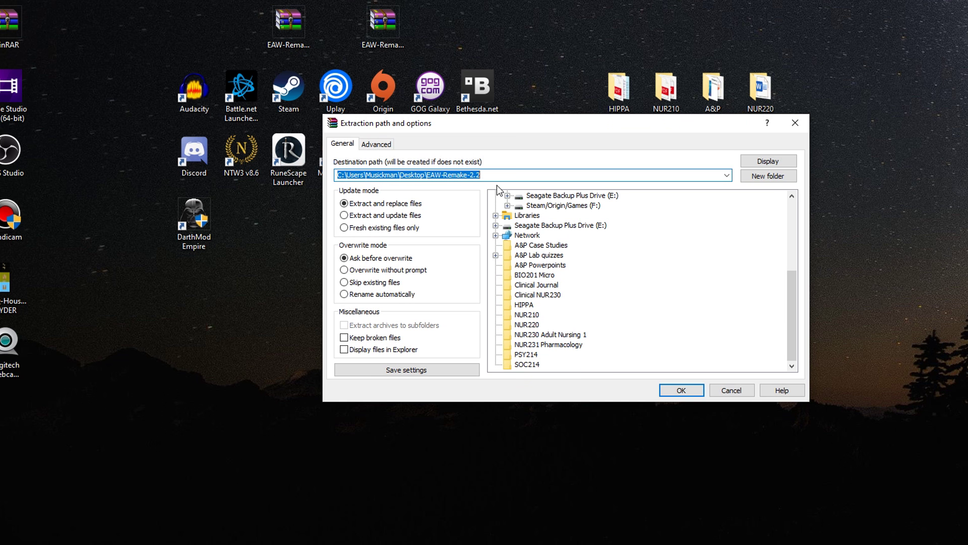
click(507, 205)
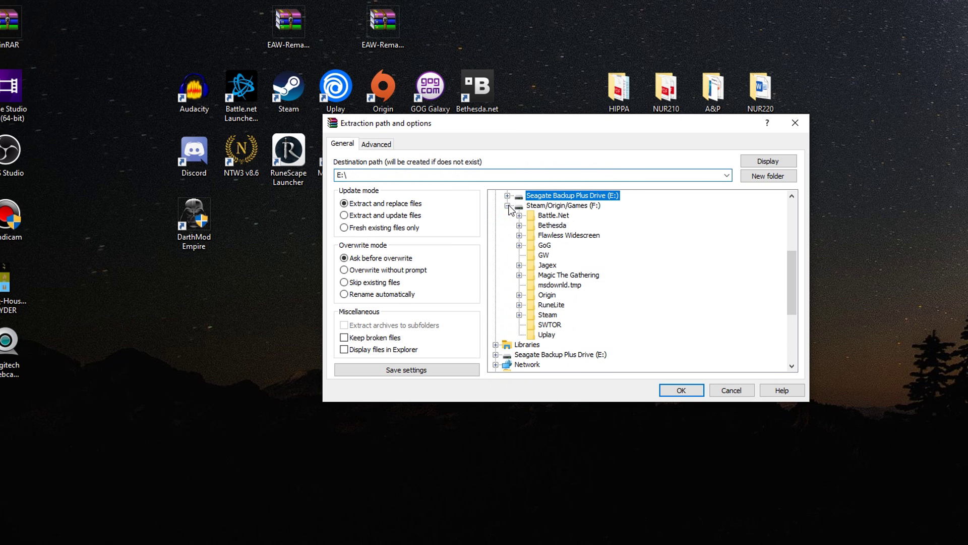
click(519, 315)
scroll(576, 281, down, 5)
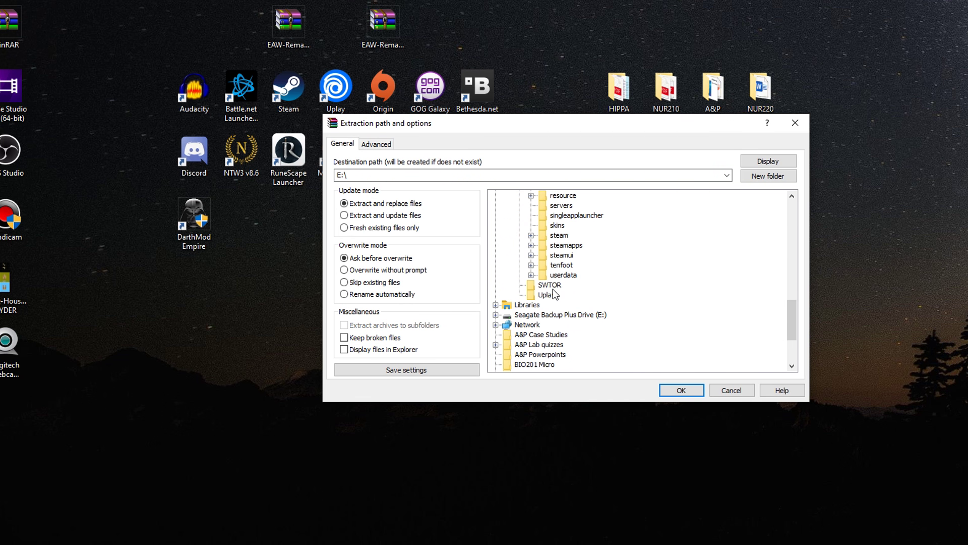
Choose steamapps\common\Star Wars Empire at War\corruption\Mods as the 2.2 archive's destination and dismiss the extraction dialog
click(531, 245)
click(543, 255)
scroll(579, 330, down, 7)
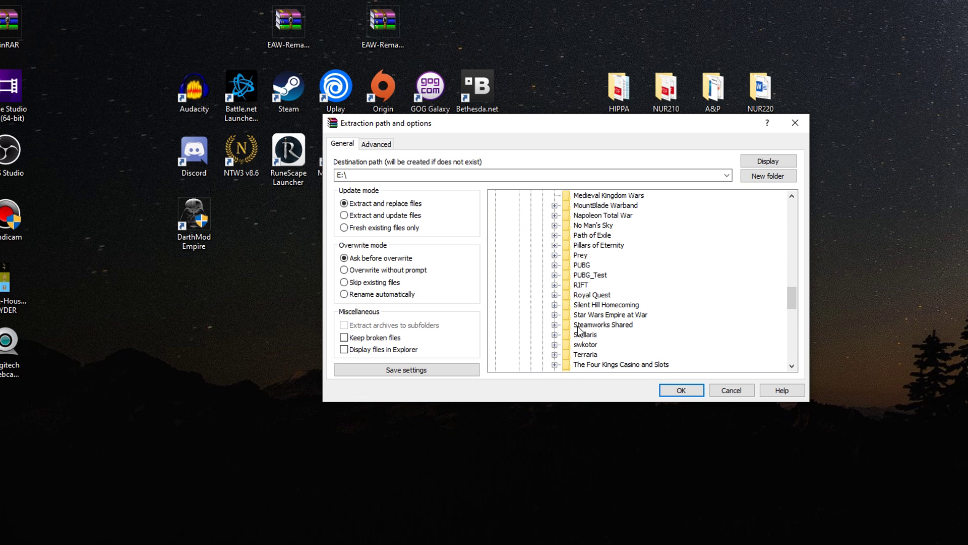
click(555, 315)
click(566, 325)
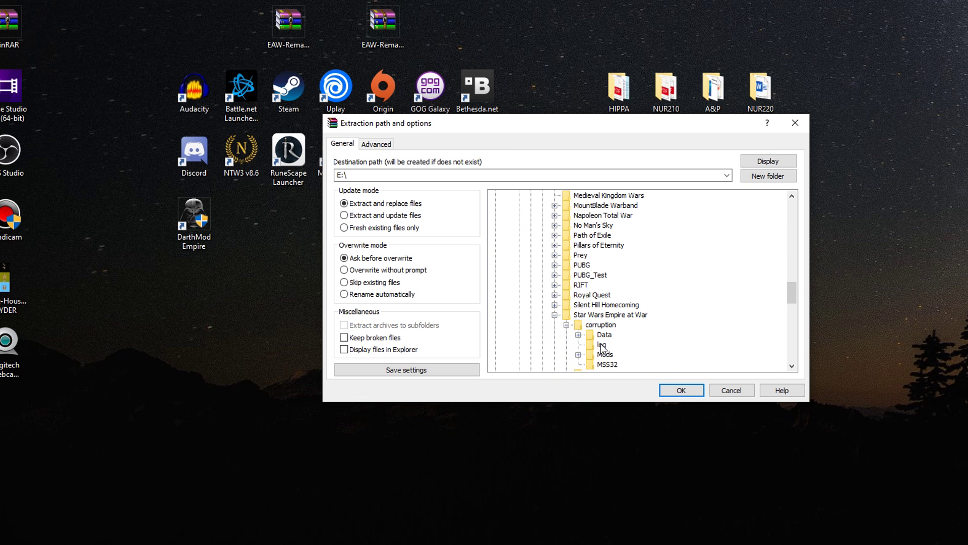
click(604, 354)
click(555, 181)
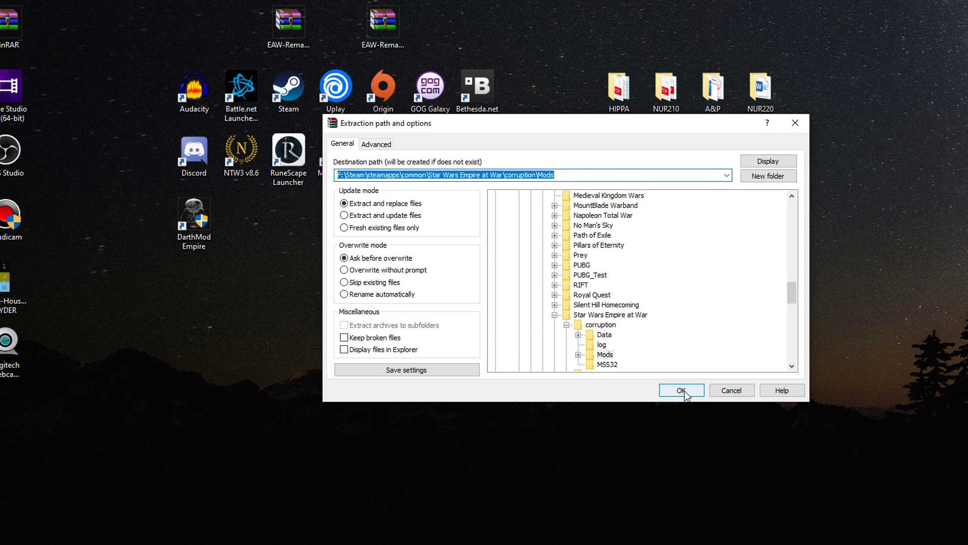
click(794, 126)
Start extracting the EAW-Remake-2.3_PATCH.1 archive with a custom destination and expand the Steam folder on the F: drive
click(374, 22)
right_click(375, 22)
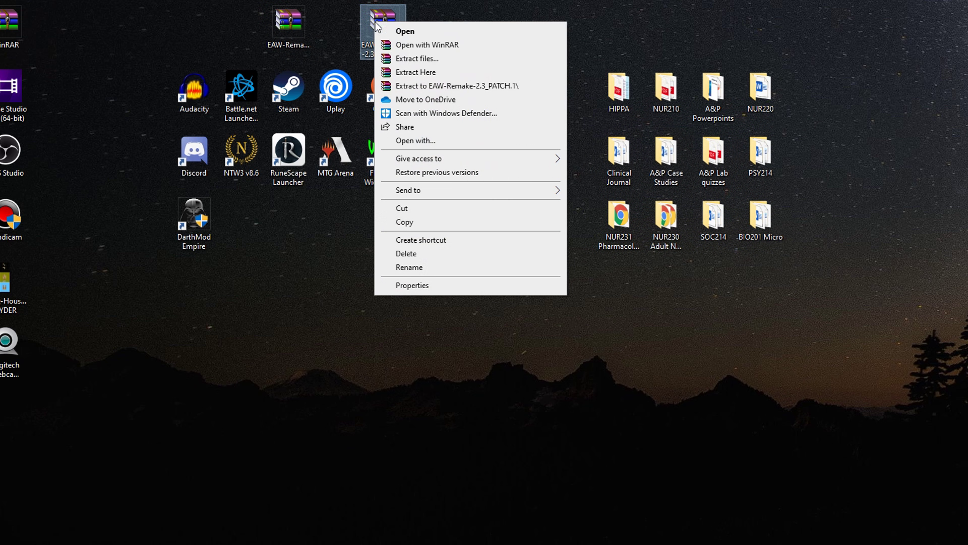
click(408, 59)
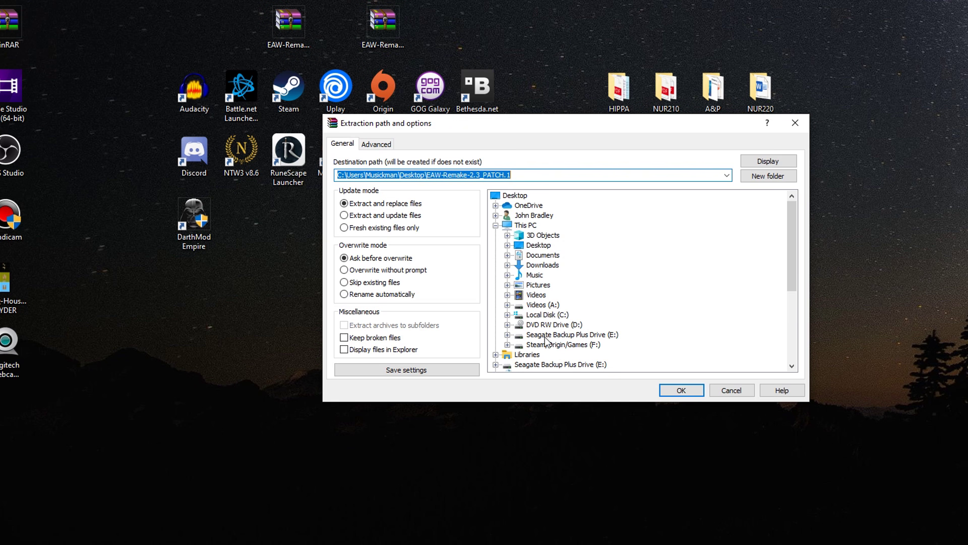
click(507, 335)
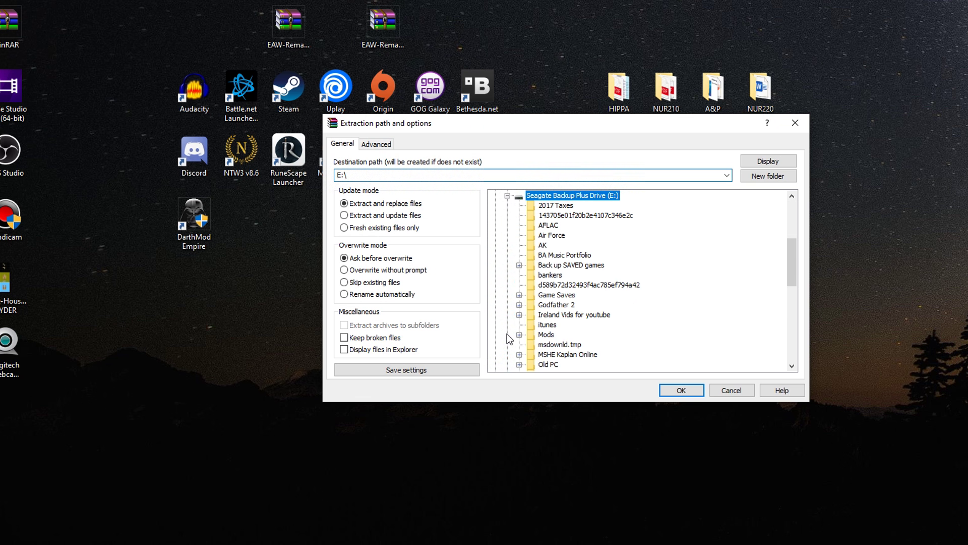
click(507, 196)
click(507, 205)
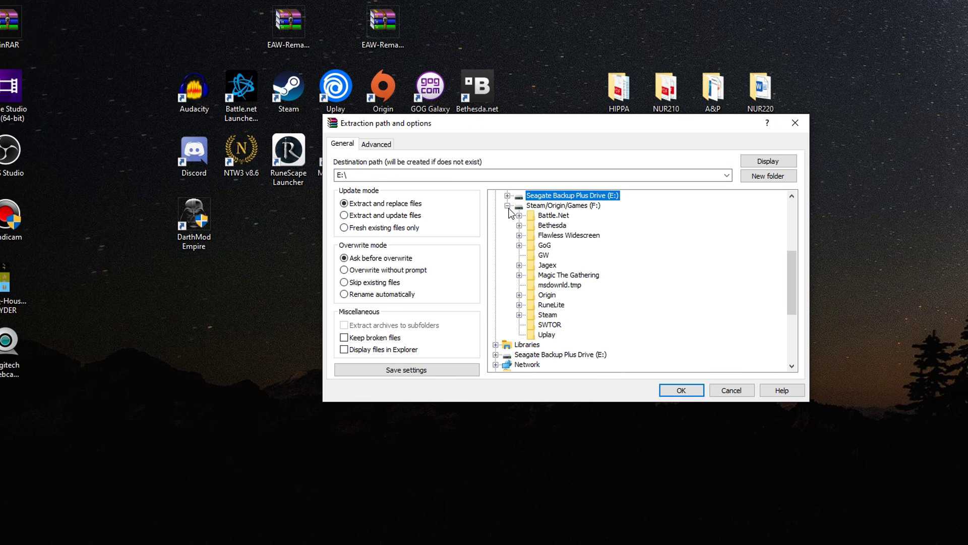
click(518, 315)
scroll(562, 320, down, 4)
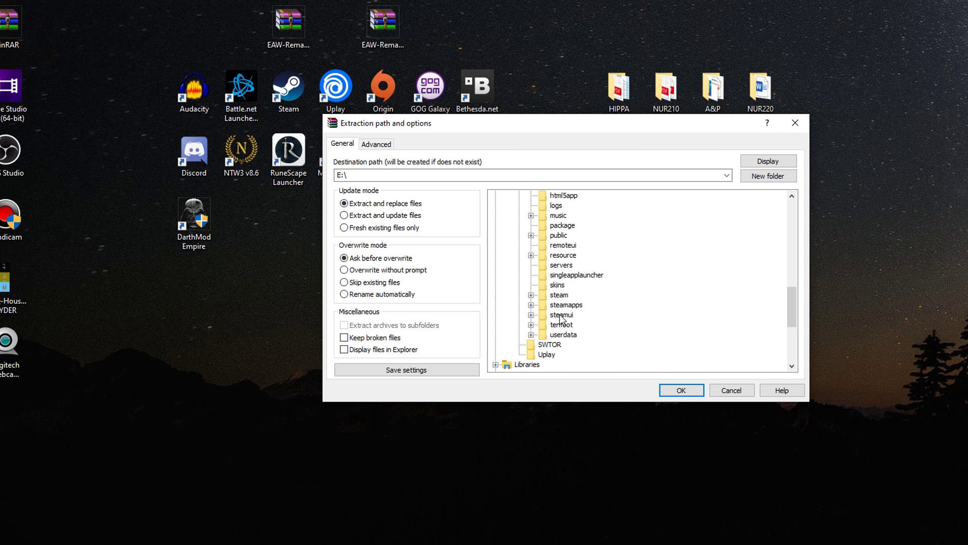
Choose steamapps\common\Star Wars Empire at War\corruption\Mods as the patch archive's destination and dismiss the extraction dialog
click(531, 304)
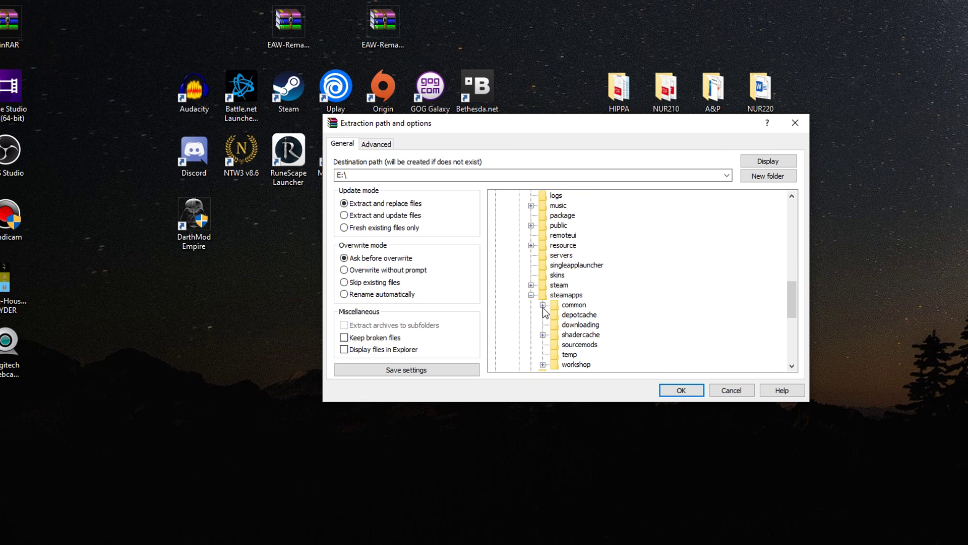
click(543, 308)
scroll(583, 325, down, 5)
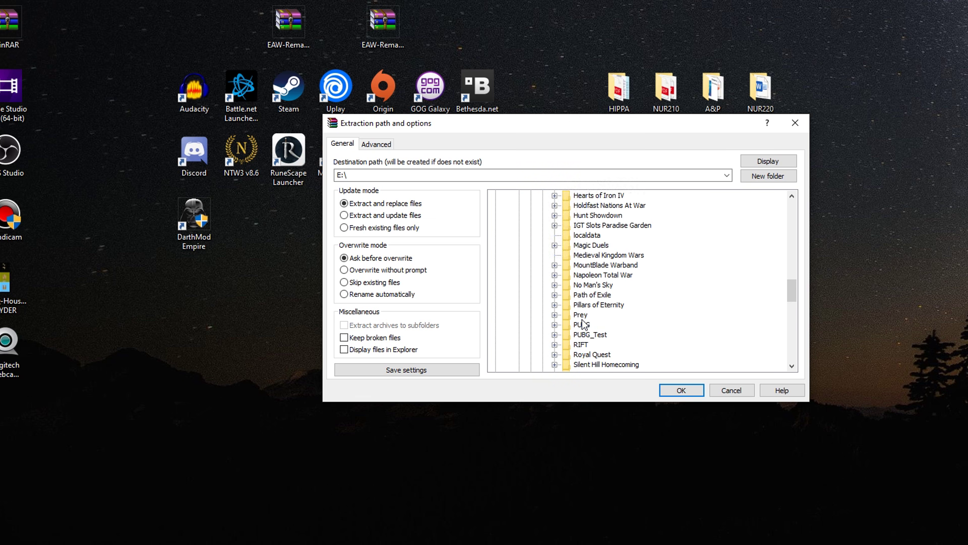
scroll(583, 324, down, 2)
click(554, 285)
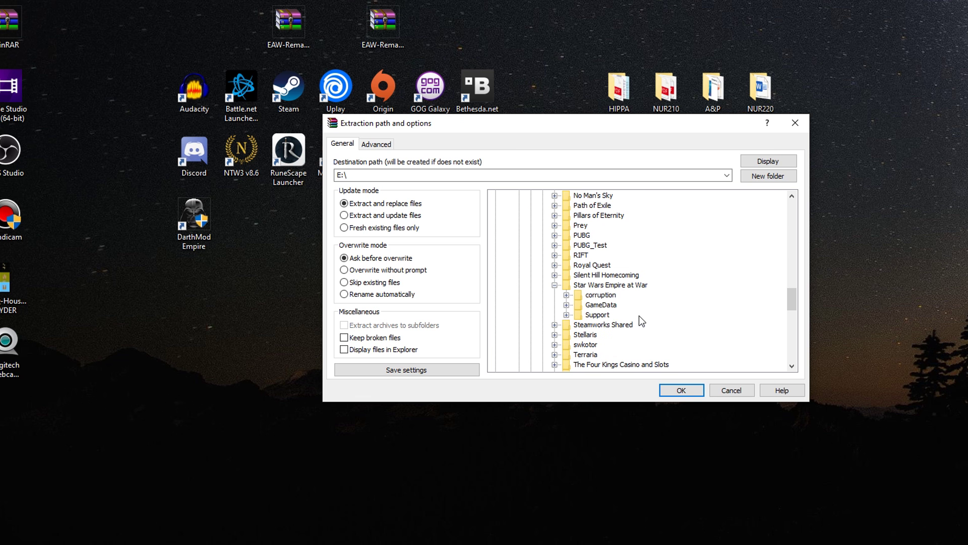
click(566, 295)
click(605, 326)
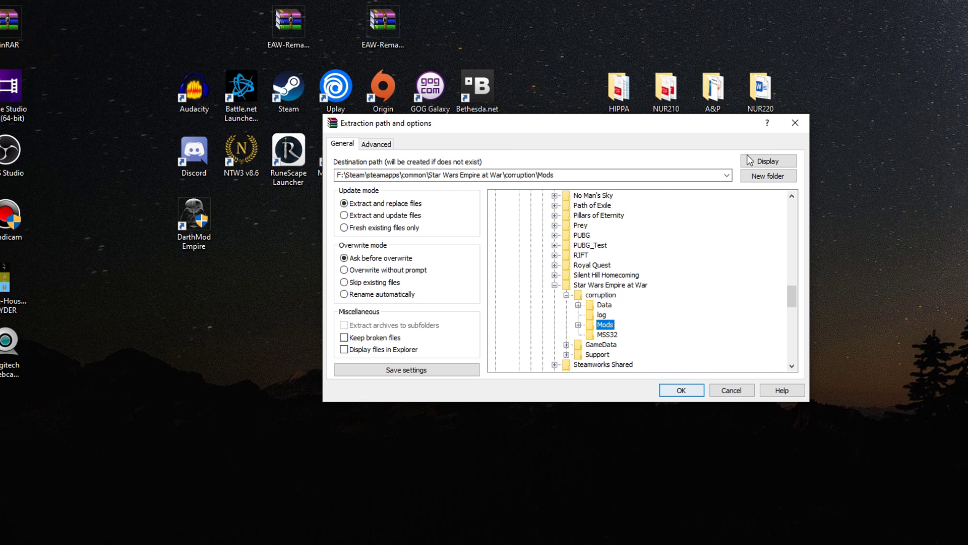
click(794, 125)
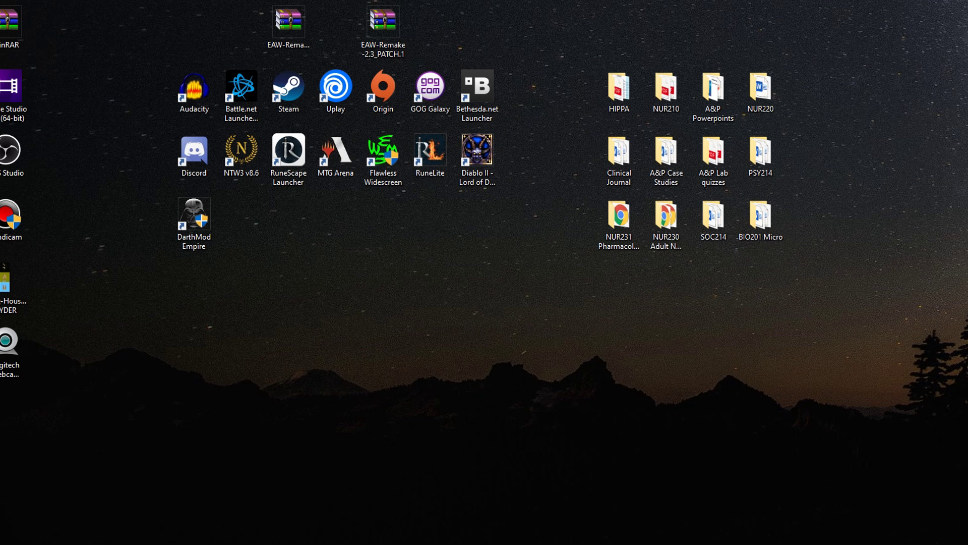
Switch to the mod's site in Chrome and go back to the Empire at War Remake Lite 2.2 file page
mouse_move(239, 542)
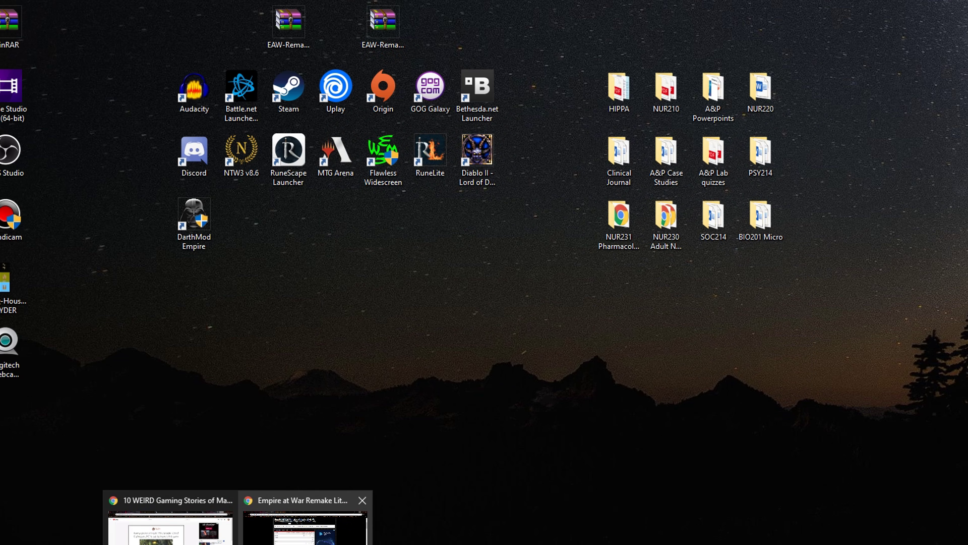
click(296, 530)
key(alt+Left)
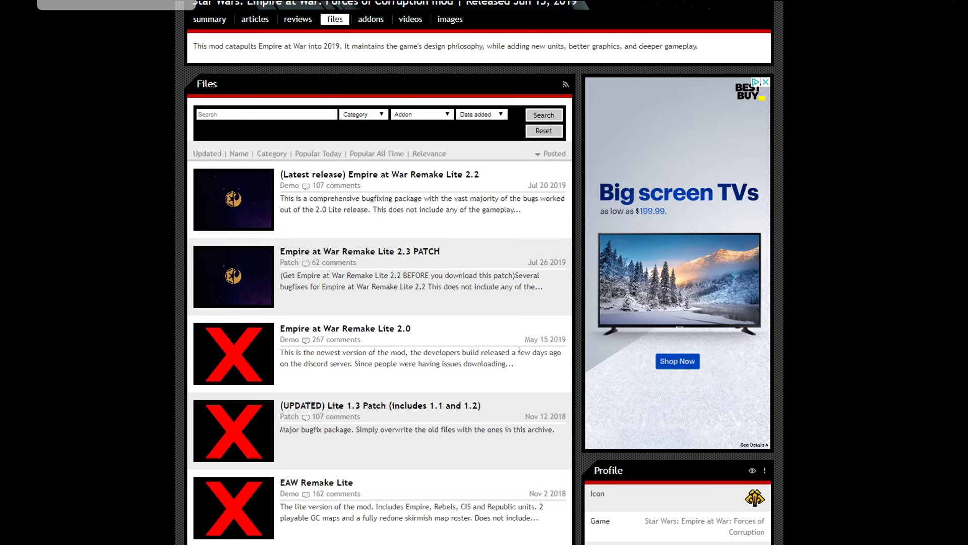
key(alt+Left)
scroll(217, 181, up, 5)
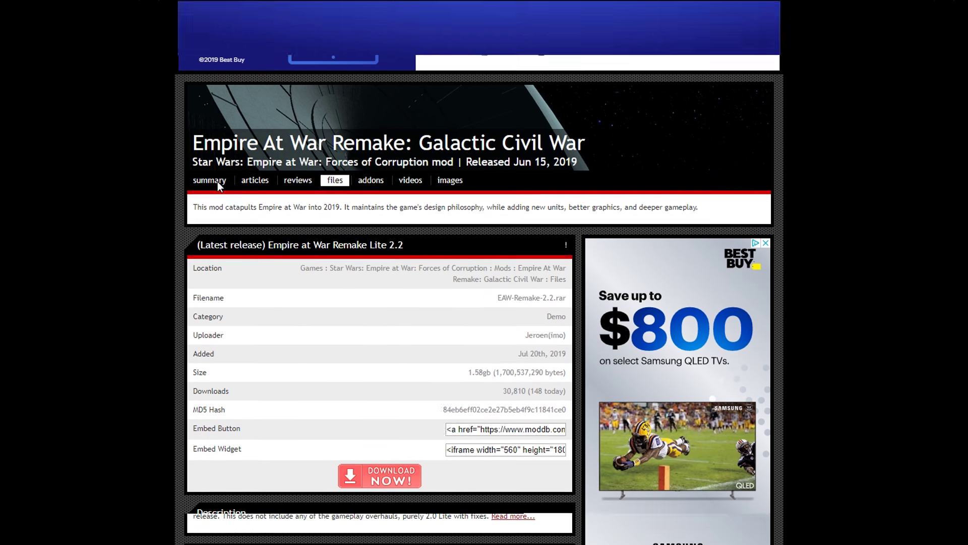
drag(332, 271, 416, 265)
click(416, 264)
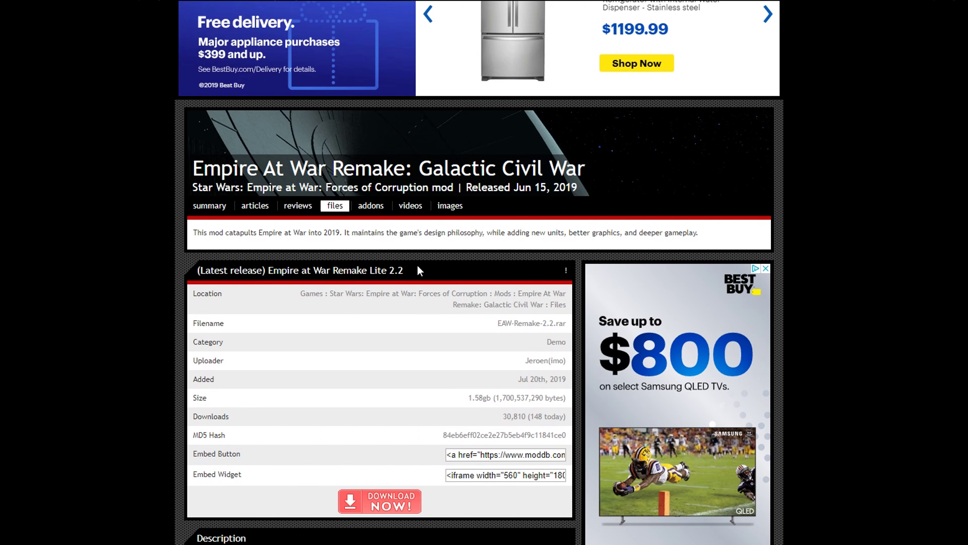
Expand the full description of the 2.2 file to show its install instructions
scroll(413, 253, down, 6)
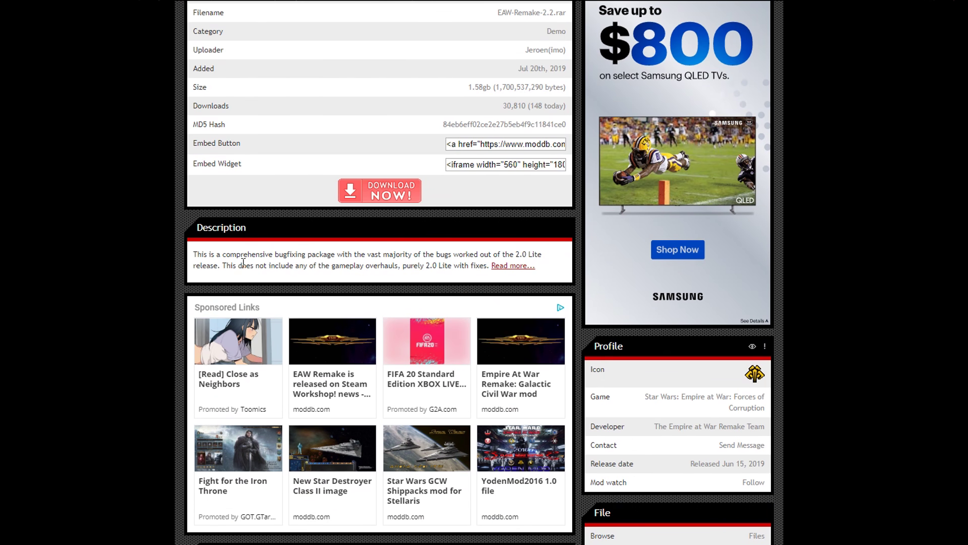
click(513, 266)
scroll(365, 295, down, 5)
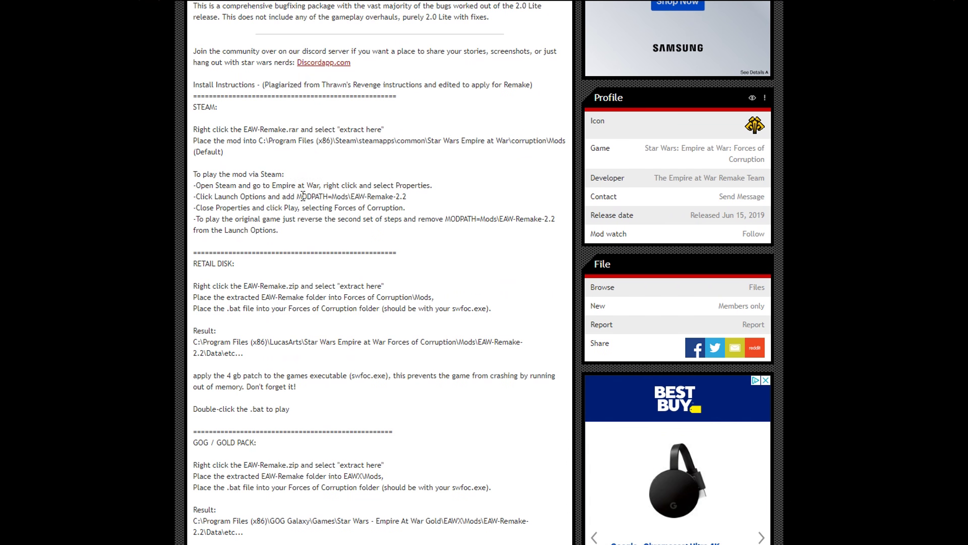
Highlight the install instructions for the retail disk version
scroll(302, 196, down, 3)
drag(191, 164, 467, 195)
click(467, 195)
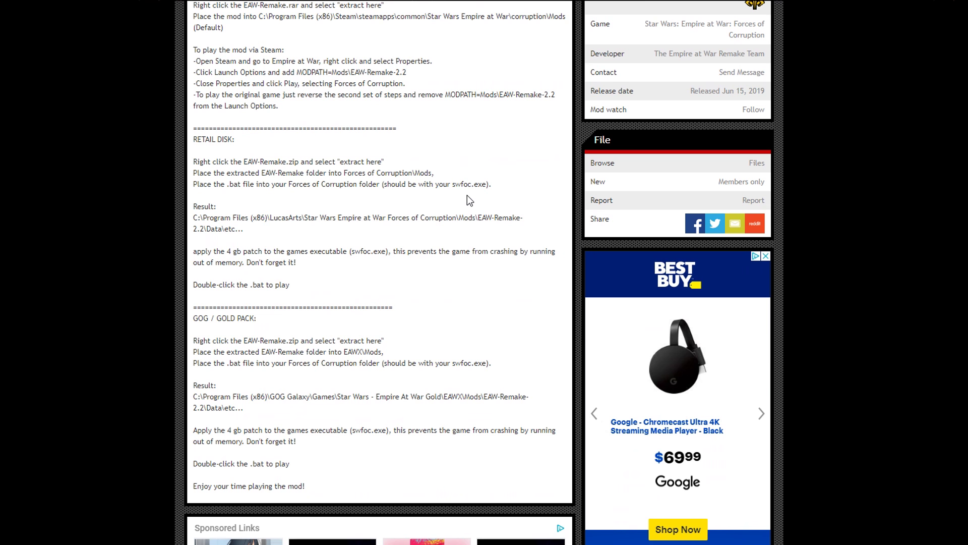
drag(194, 162, 475, 289)
click(473, 285)
Highlight the install instructions for the GOG / Gold Pack version
scroll(473, 285, down, 2)
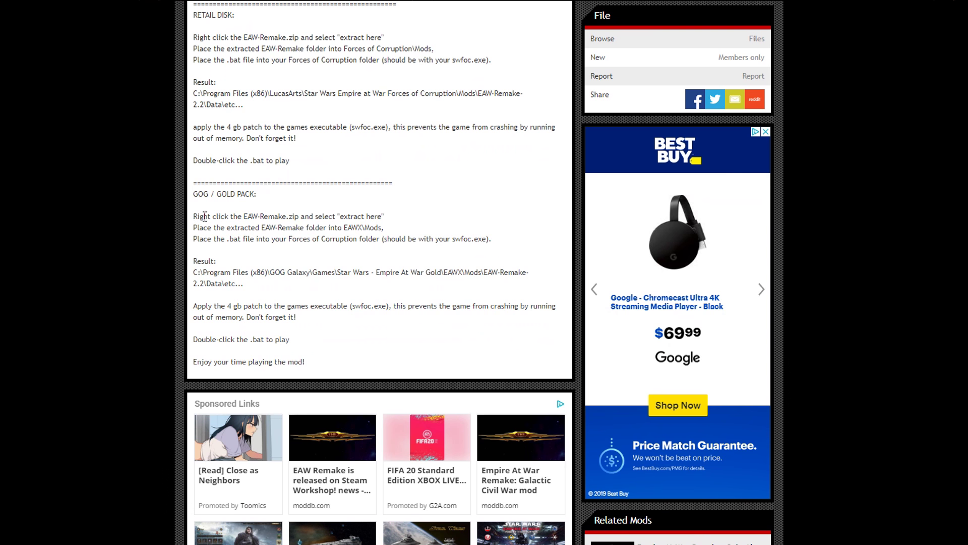
drag(192, 216, 365, 362)
click(369, 358)
drag(193, 218, 449, 349)
click(449, 349)
Return to the Steam section of the instructions and highlight the lines on playing the mod and setting launch options
scroll(448, 349, up, 1)
scroll(447, 348, up, 3)
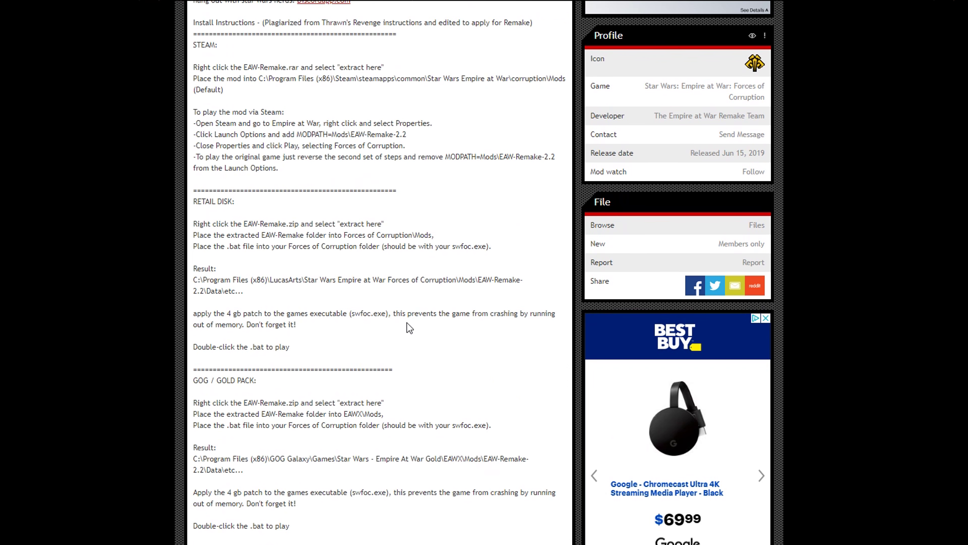
scroll(420, 326, up, 3)
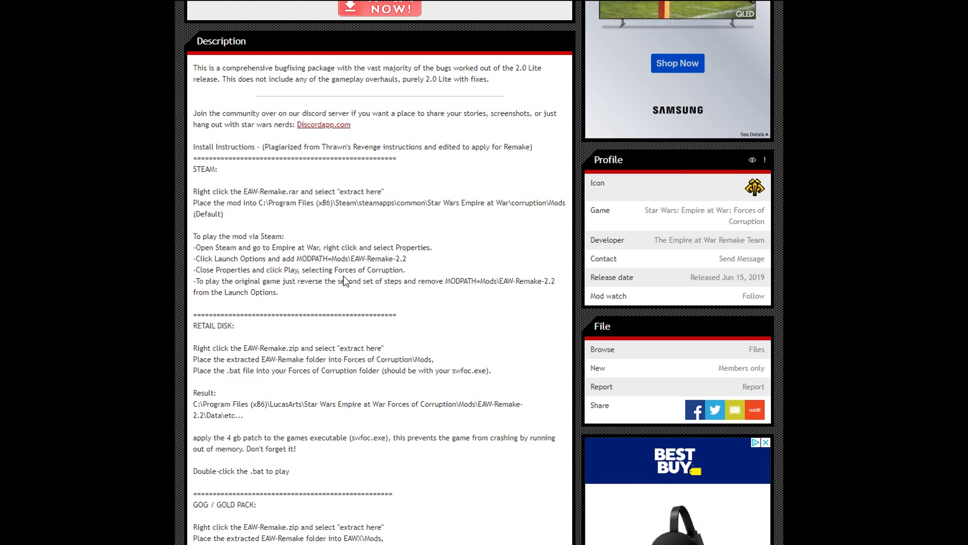
drag(193, 236, 311, 237)
click(196, 264)
drag(200, 258, 365, 258)
click(303, 258)
Copy the launch option text MODPATH=Mods\EAW-Remake-2.2 from the Steam instructions
drag(297, 247, 398, 259)
click(310, 259)
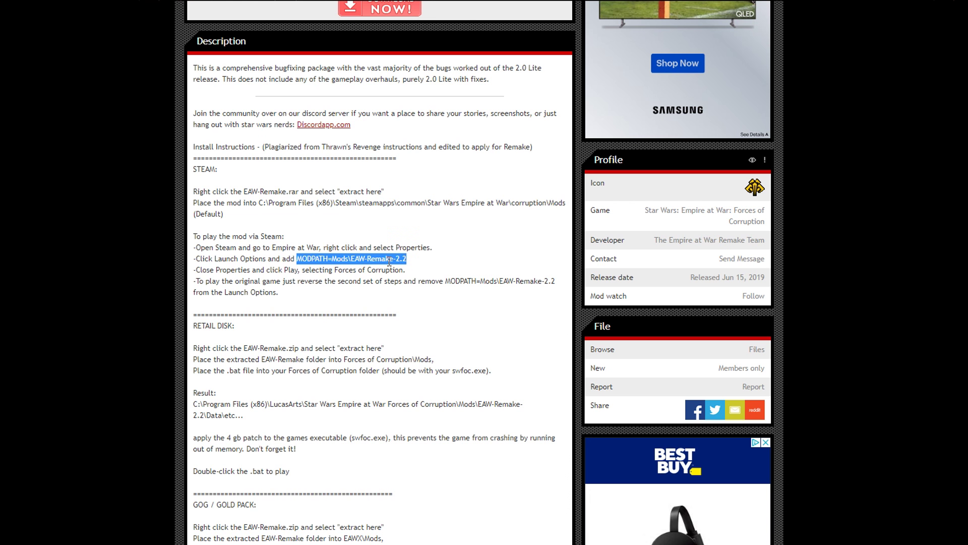
right_click(392, 260)
click(407, 264)
click(244, 355)
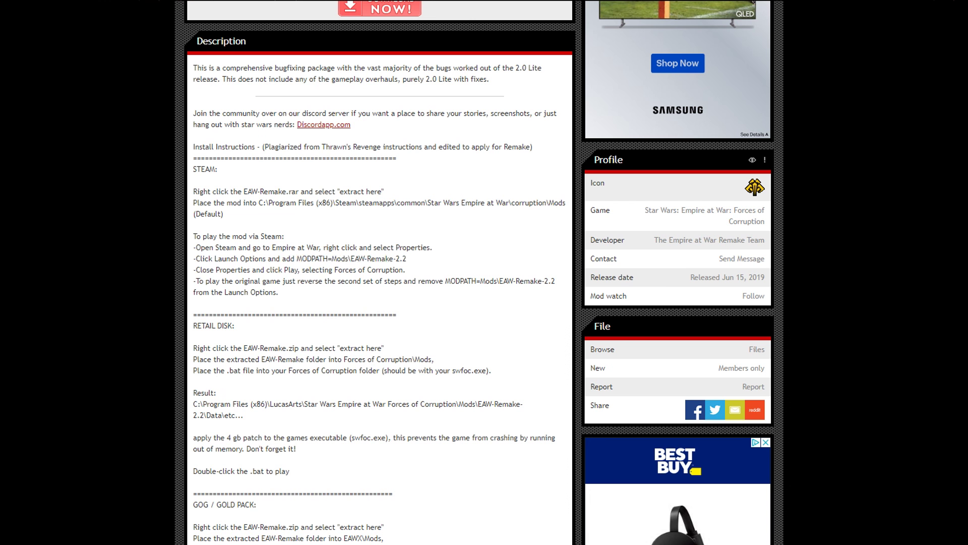
Switch to Steam and open the properties of STAR WARS Empire at War: Gold Pack
key(alt+Tab)
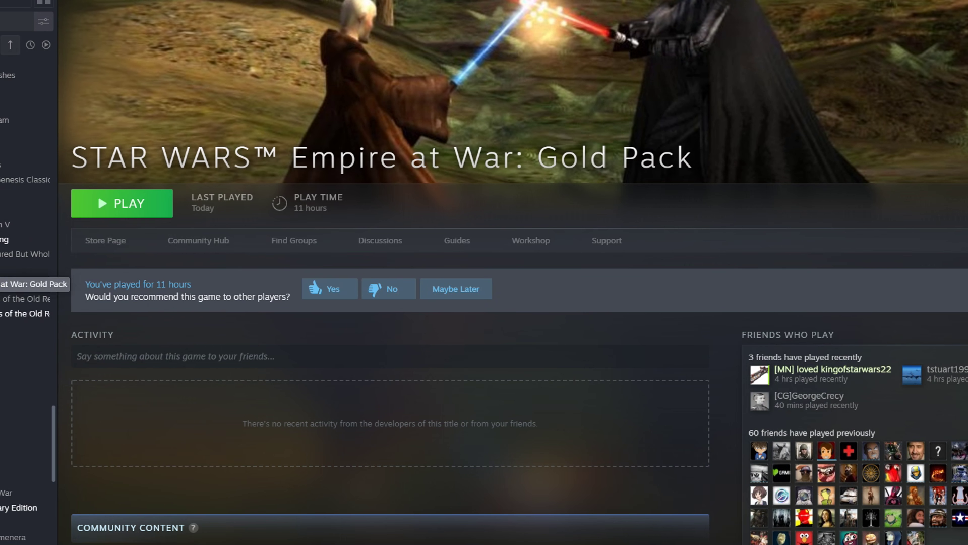
right_click(25, 284)
click(23, 390)
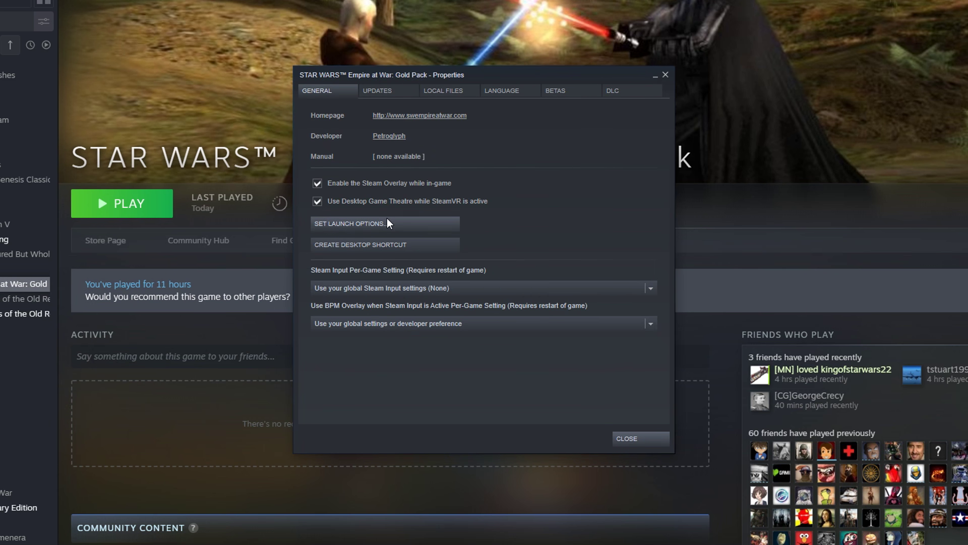
Check the launch option MODPATH=Mods\EAW-Remake-2.2 in the game's launch options and close the properties
click(387, 219)
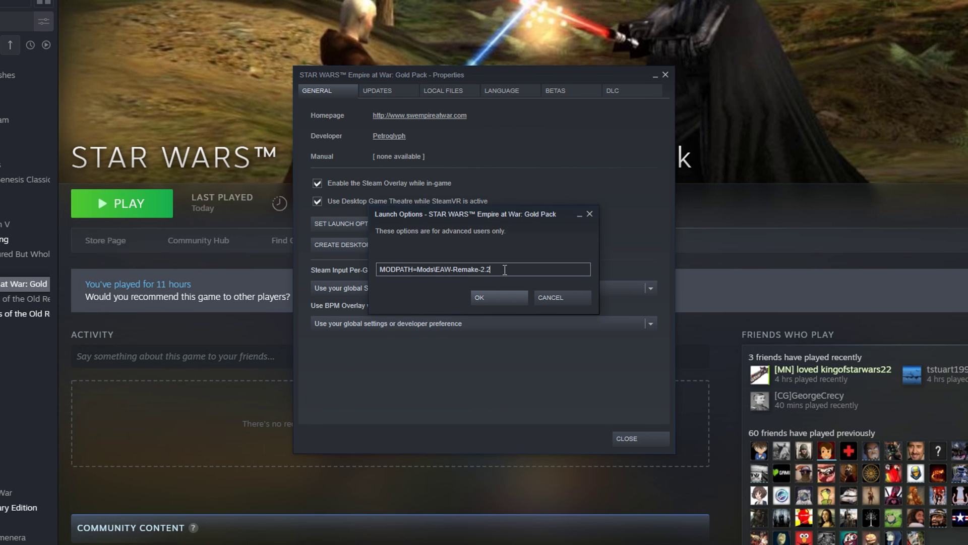
drag(492, 269, 418, 269)
click(462, 273)
click(499, 267)
drag(504, 267, 379, 269)
click(401, 272)
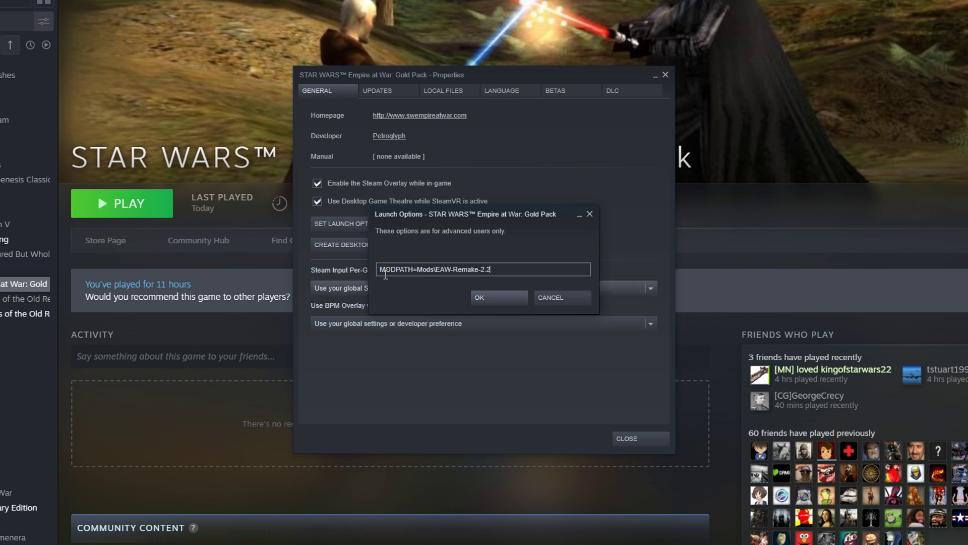
drag(380, 269, 523, 268)
click(524, 268)
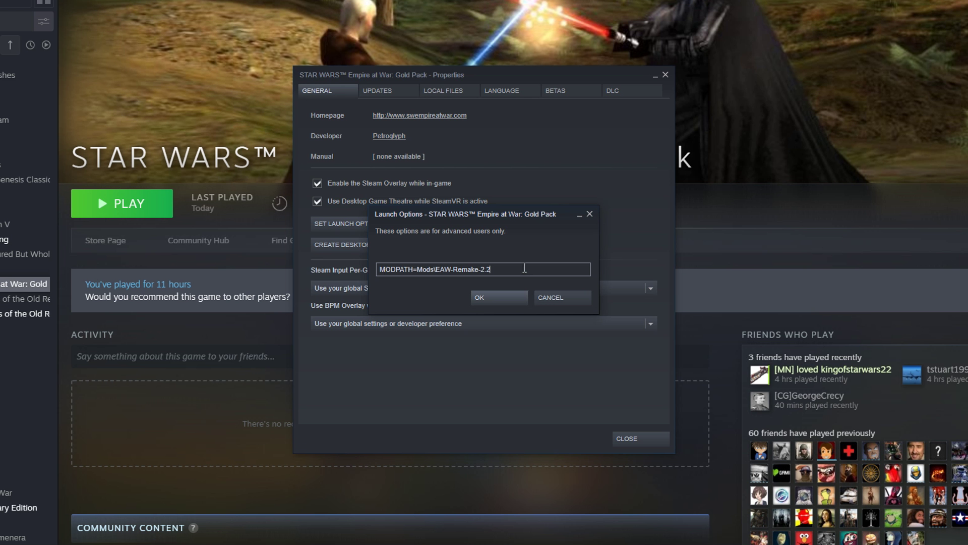
click(588, 214)
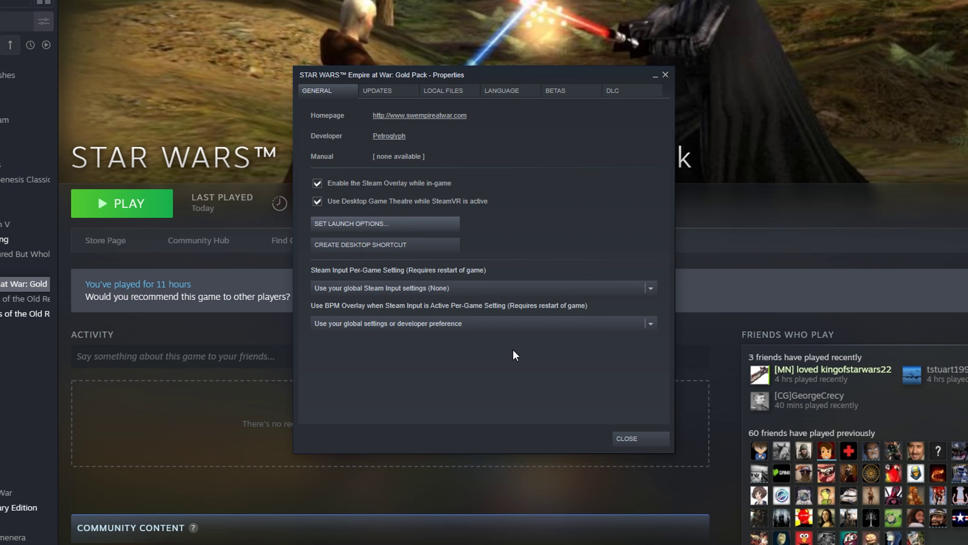
click(626, 439)
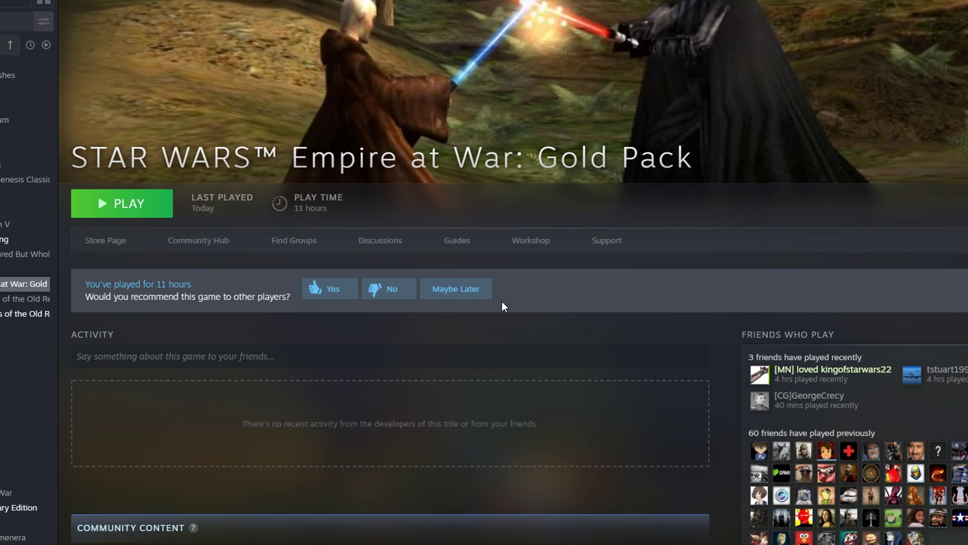
Start launching the game with Forces of Corruption selected, and cancel the launch
click(137, 214)
click(430, 269)
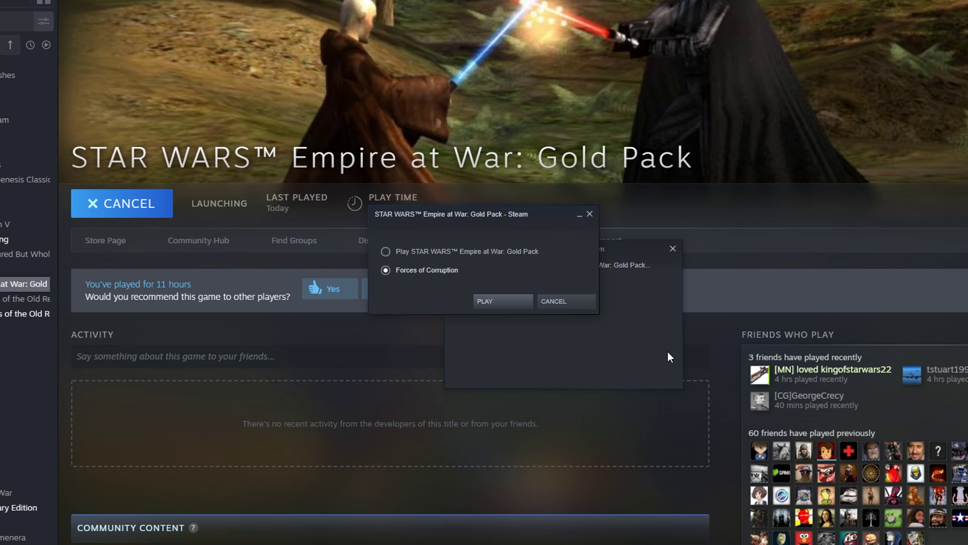
click(575, 299)
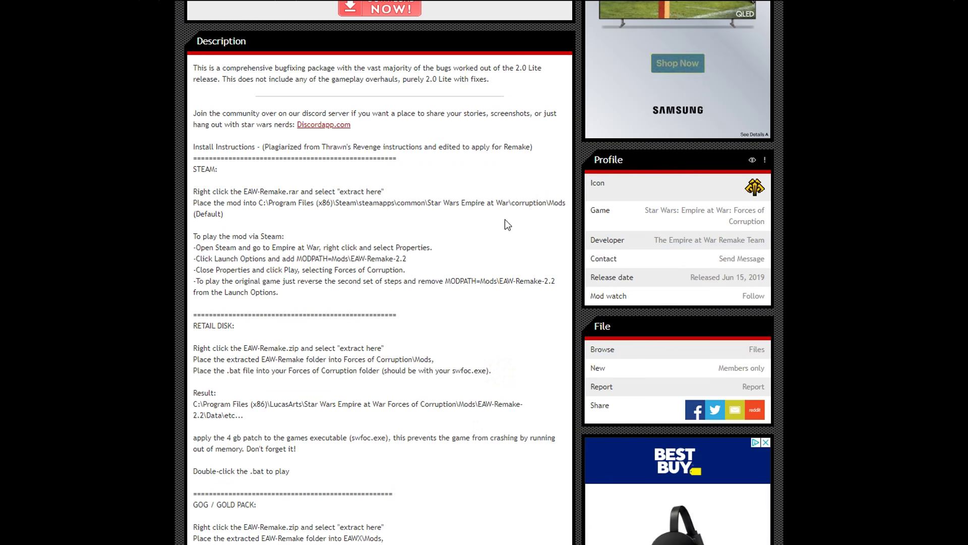
Switch to the mod's ModDB page and review the install instructions for Steam, retail disk and GOG / Gold Pack
scroll(504, 219, up, 7)
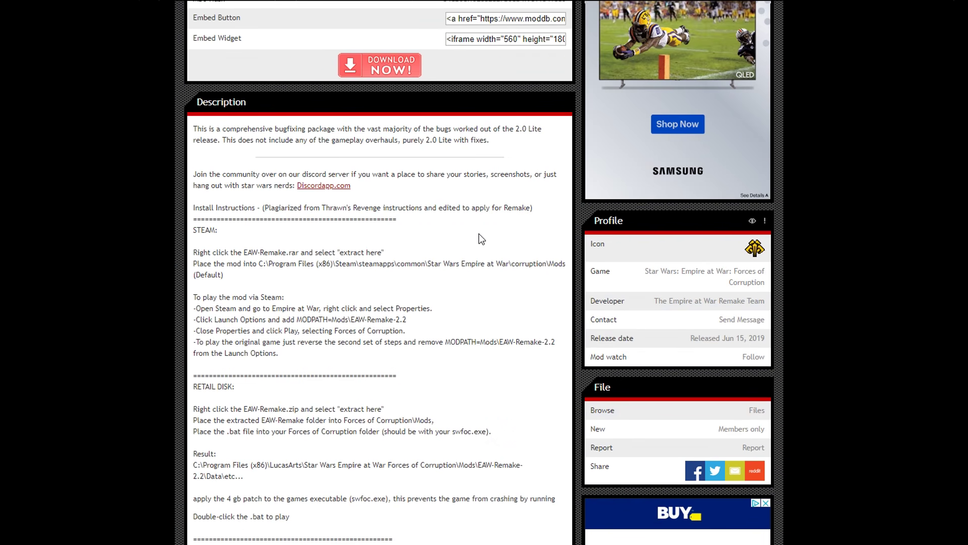
scroll(479, 238, down, 11)
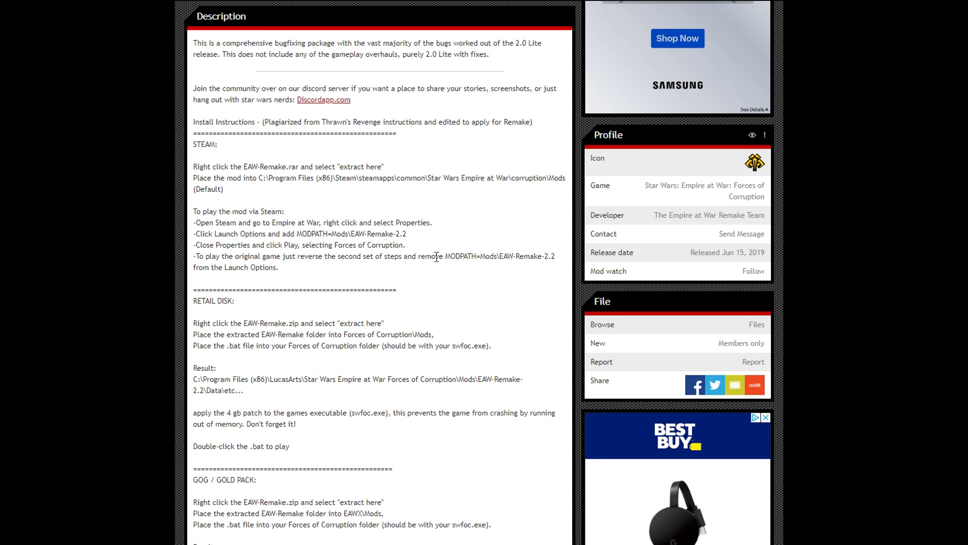
scroll(436, 256, down, 3)
scroll(353, 152, up, 6)
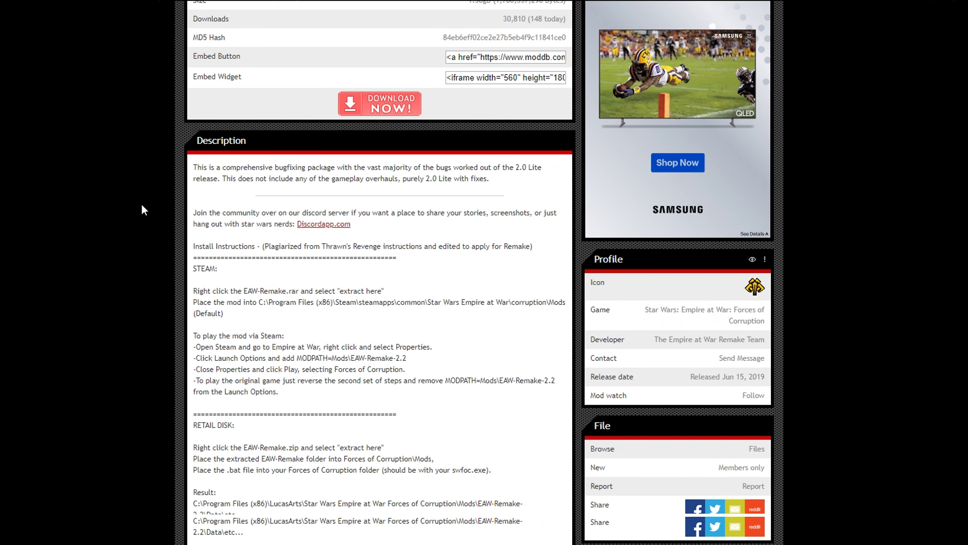
scroll(141, 204, down, 7)
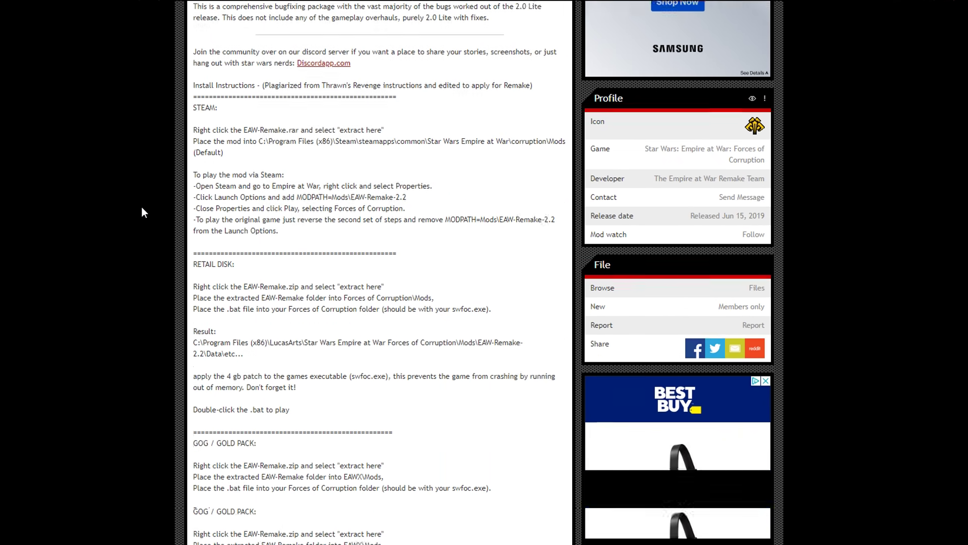
scroll(134, 202, up, 9)
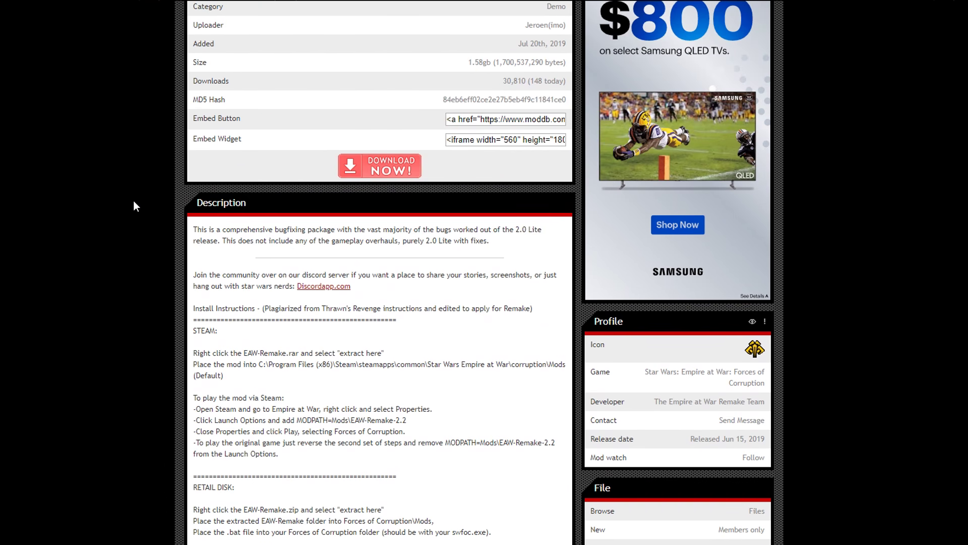
scroll(136, 202, up, 6)
scroll(149, 218, down, 6)
scroll(160, 223, down, 8)
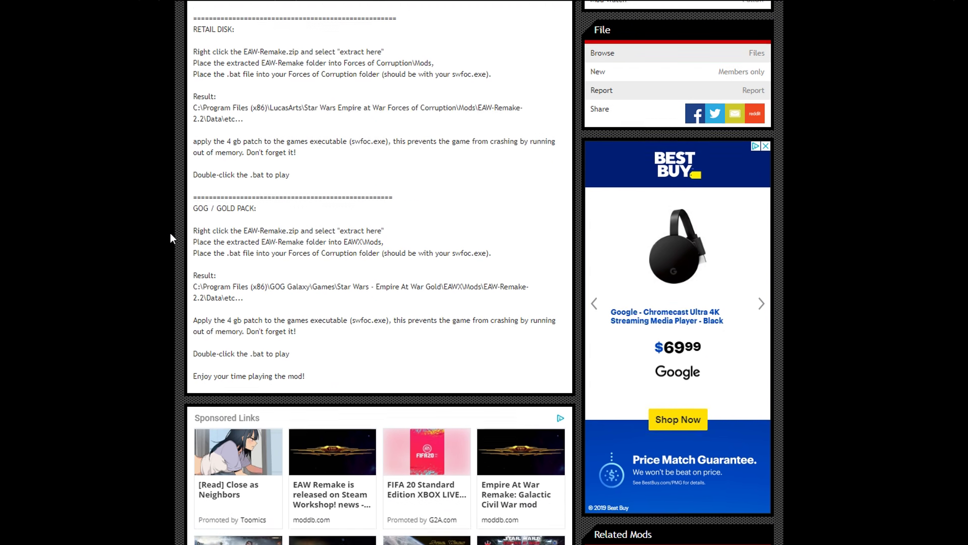
scroll(168, 227, up, 3)
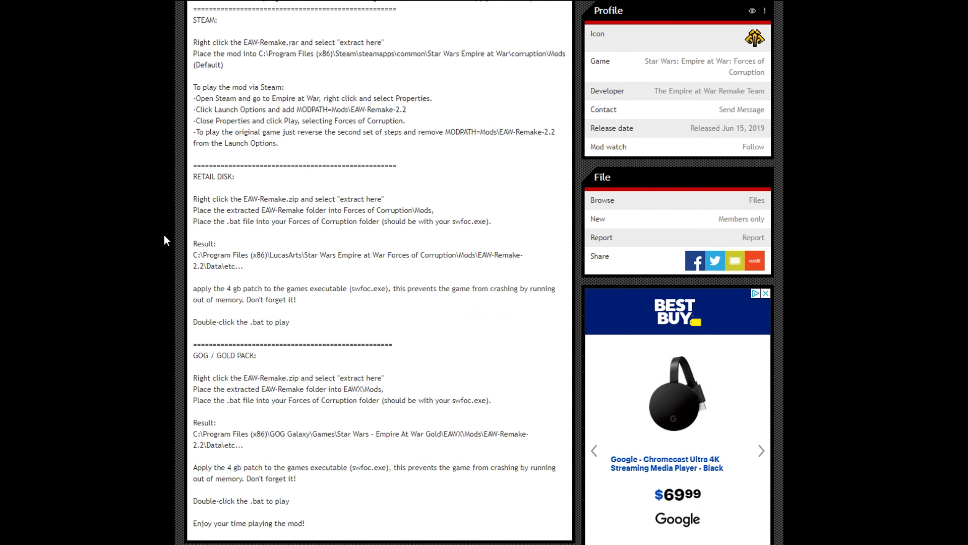
scroll(84, 254, up, 4)
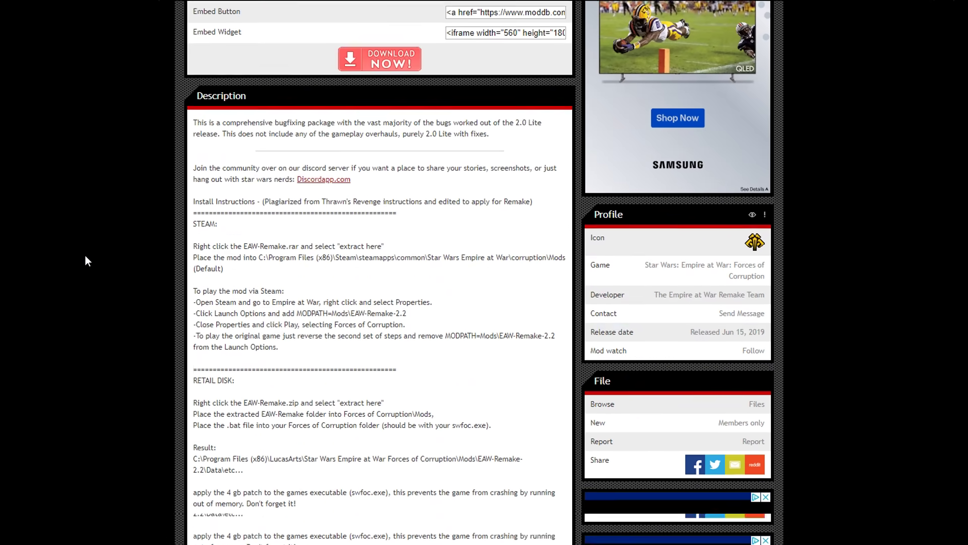
Highlight the launch option text MODPATH=Mods\EAW-Remake-2.2 in the Steam instructions and clear the selection
scroll(85, 261, down, 2)
drag(296, 233, 405, 233)
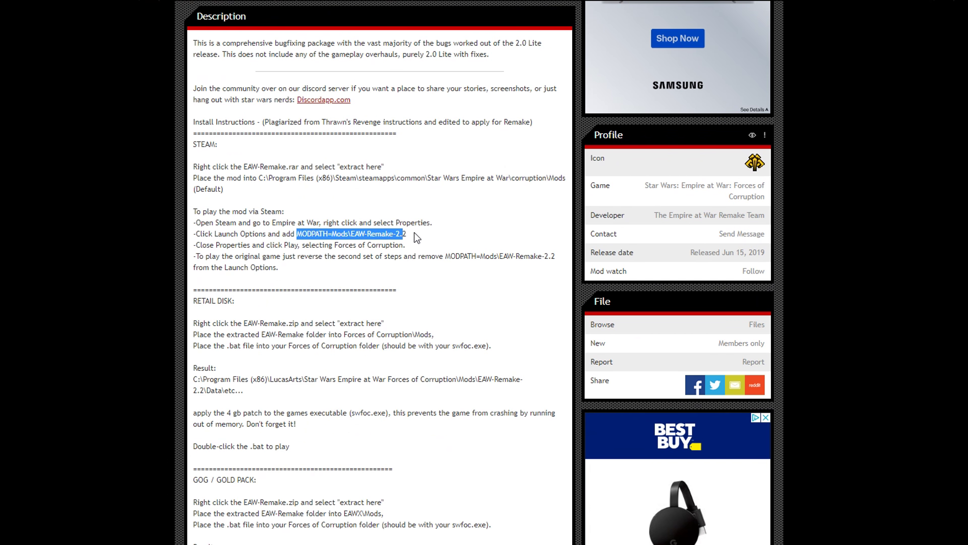
click(440, 271)
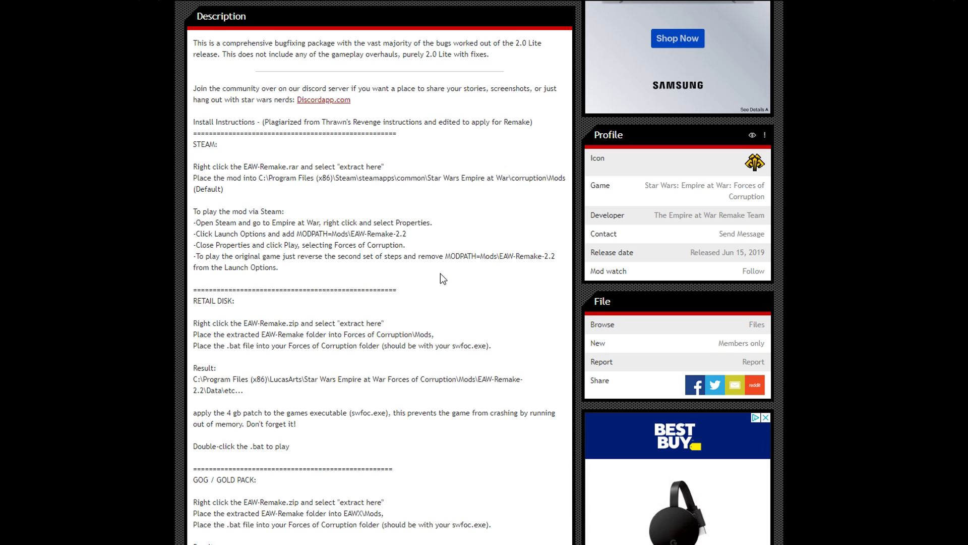